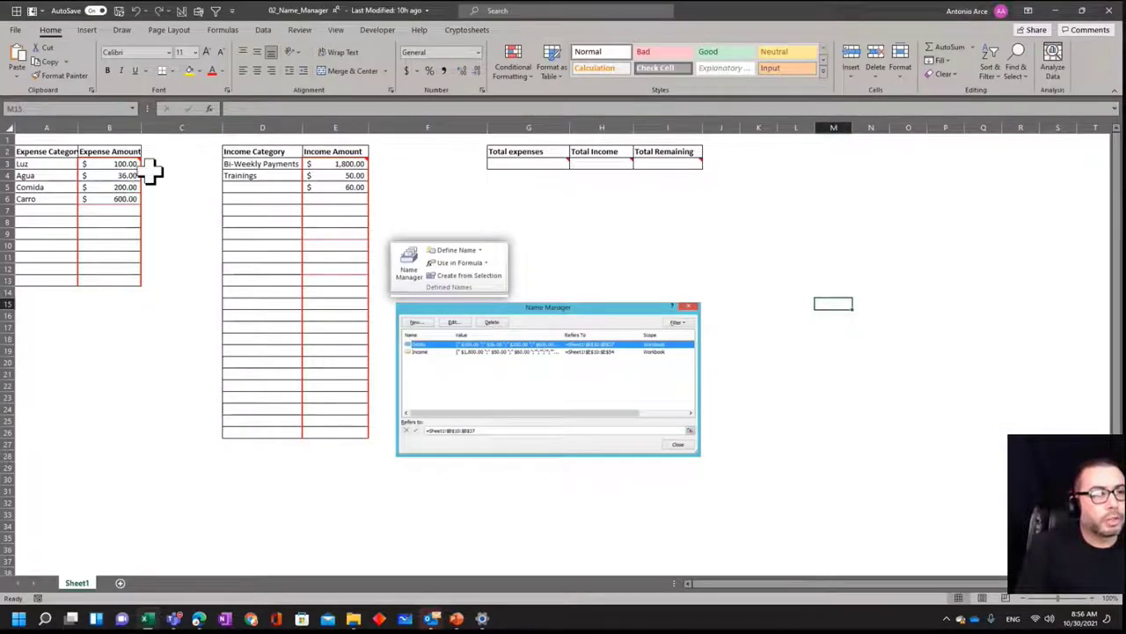
Review the expense amounts, income amounts and the three totals cells, then clear the selection.
drag(114, 164, 121, 280)
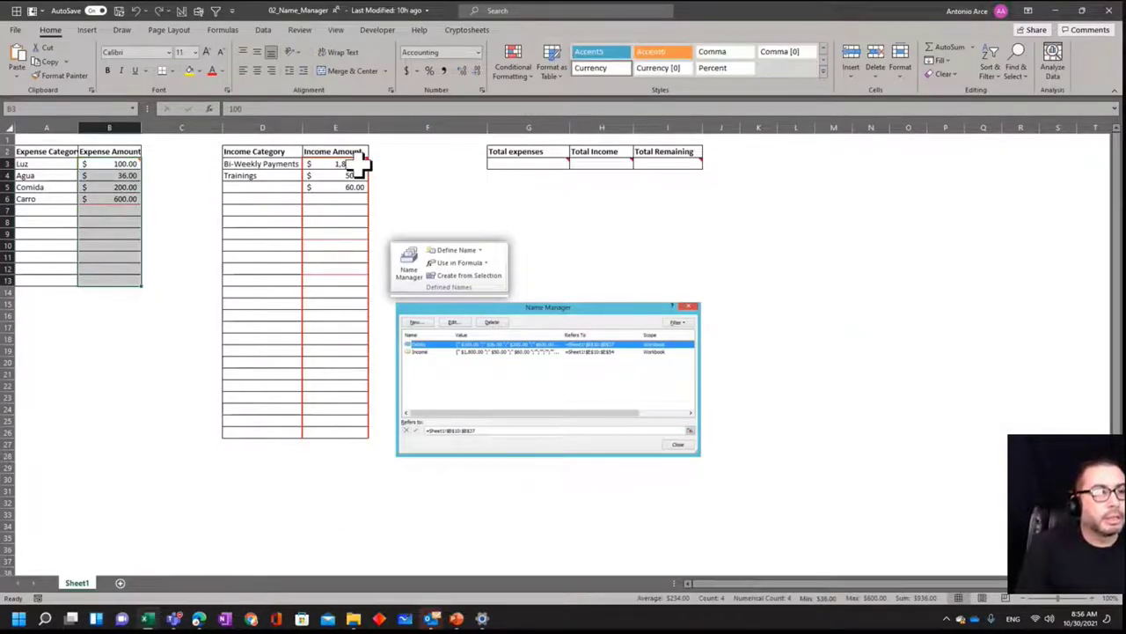
drag(360, 167, 364, 437)
click(521, 163)
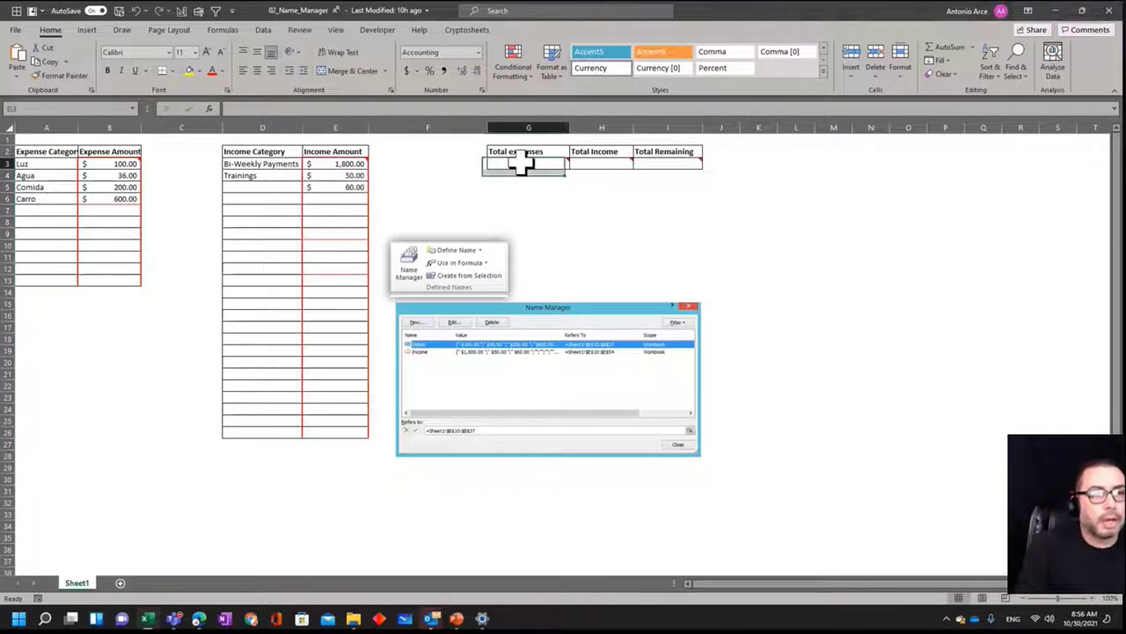
click(665, 164)
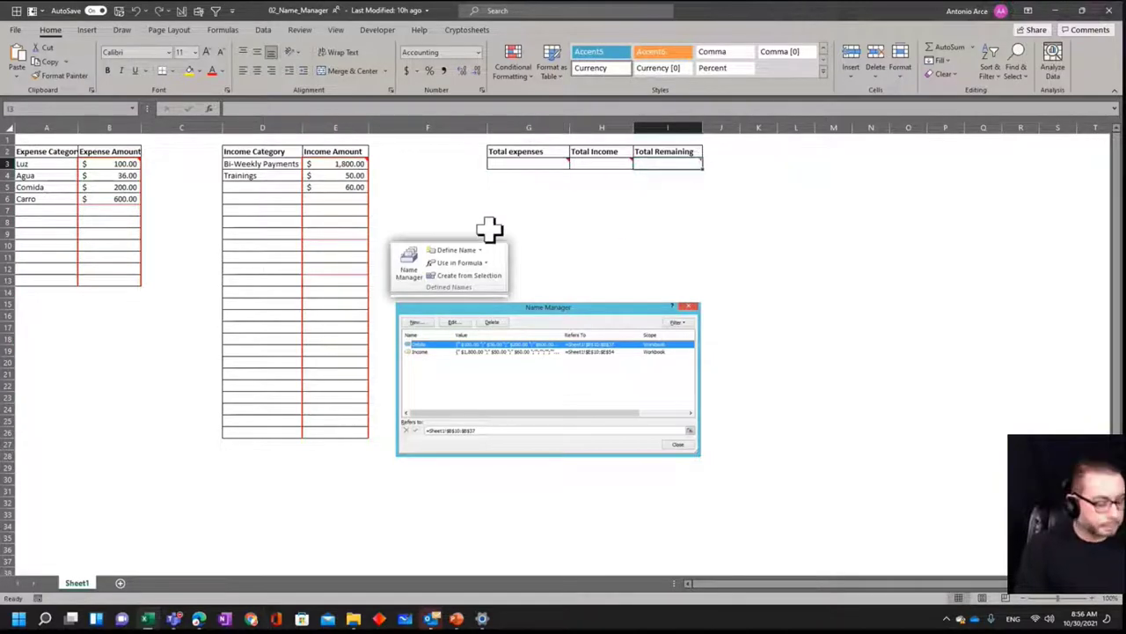
click(233, 328)
ctrl+scroll(220, 343, up, 5)
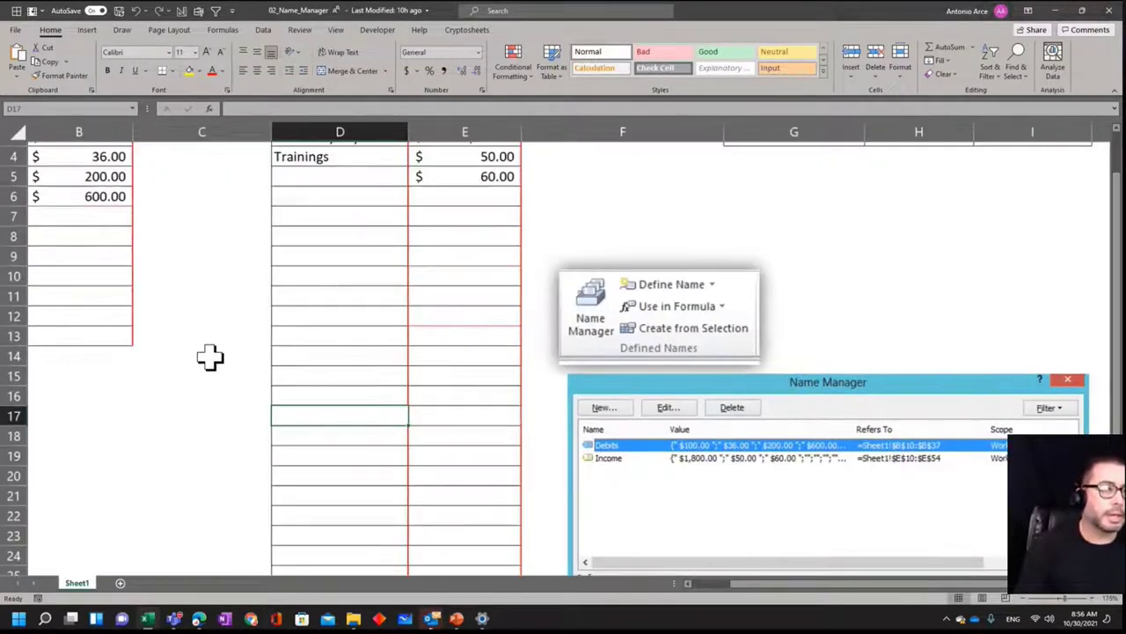
scroll(210, 357, up, 1)
drag(807, 585, 631, 594)
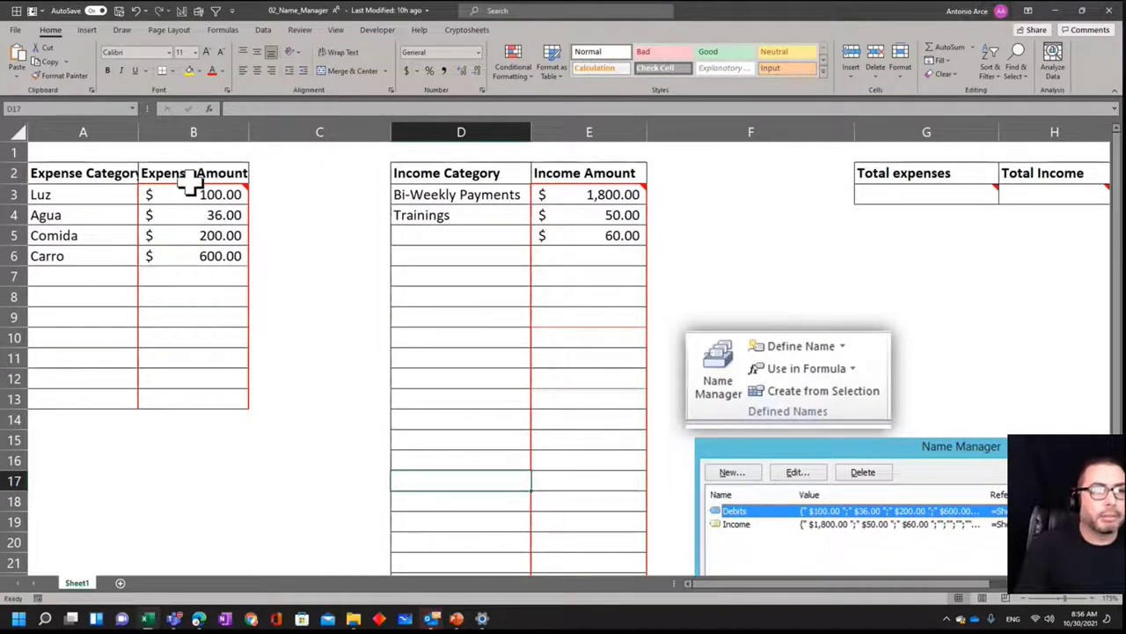
Select the Expense Amount header together with its values, B2:B13.
drag(212, 176, 211, 400)
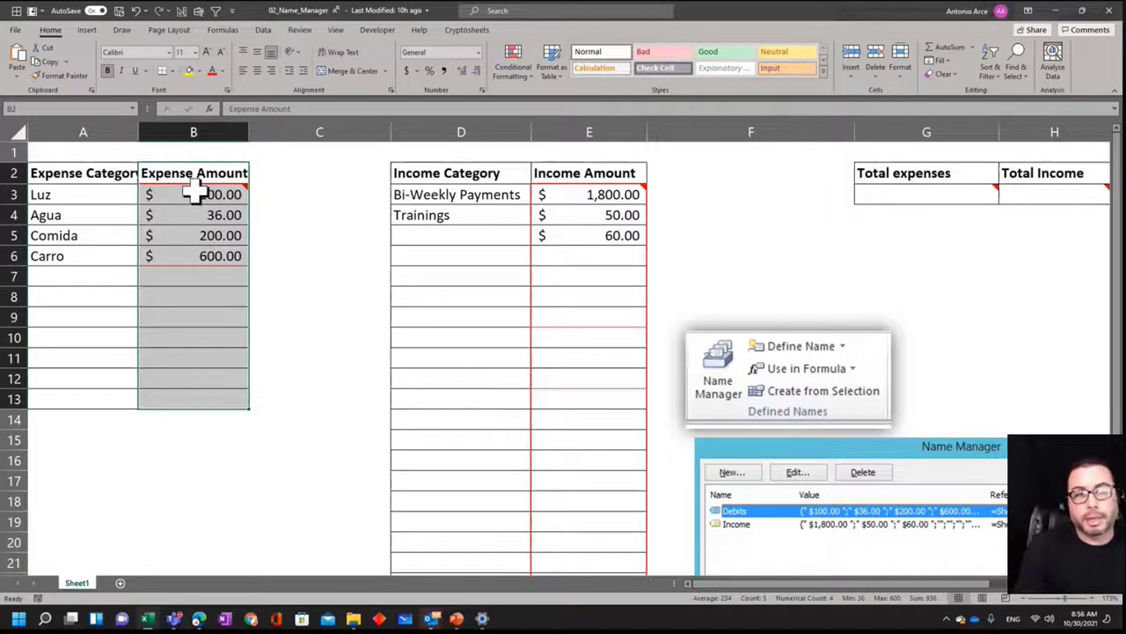
mouse_move(206, 181)
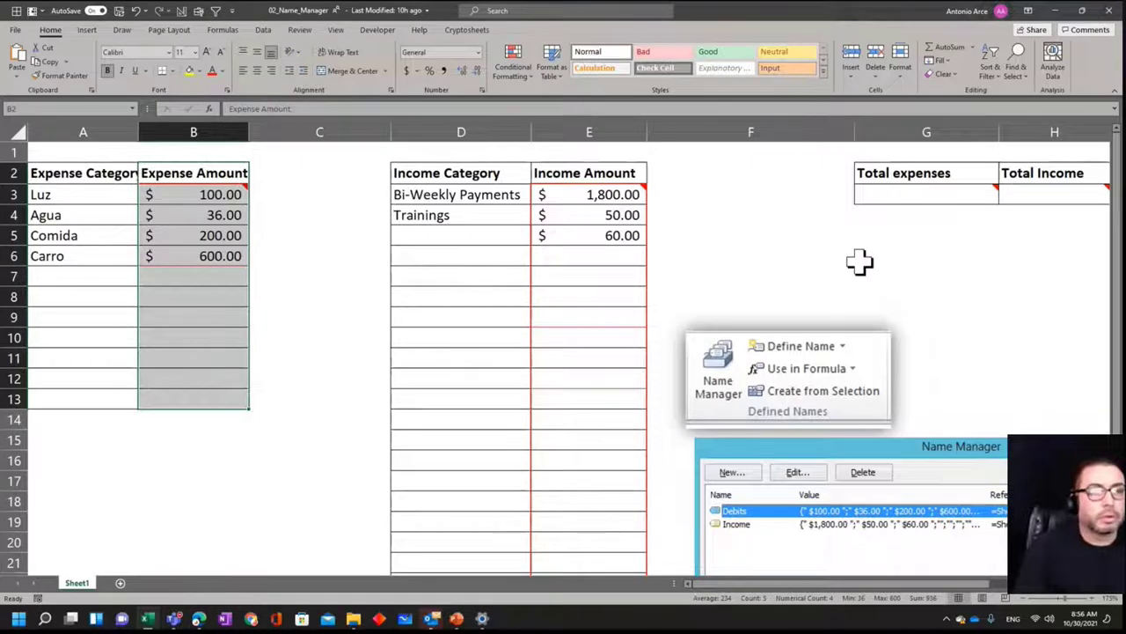
drag(599, 168, 576, 519)
click(899, 201)
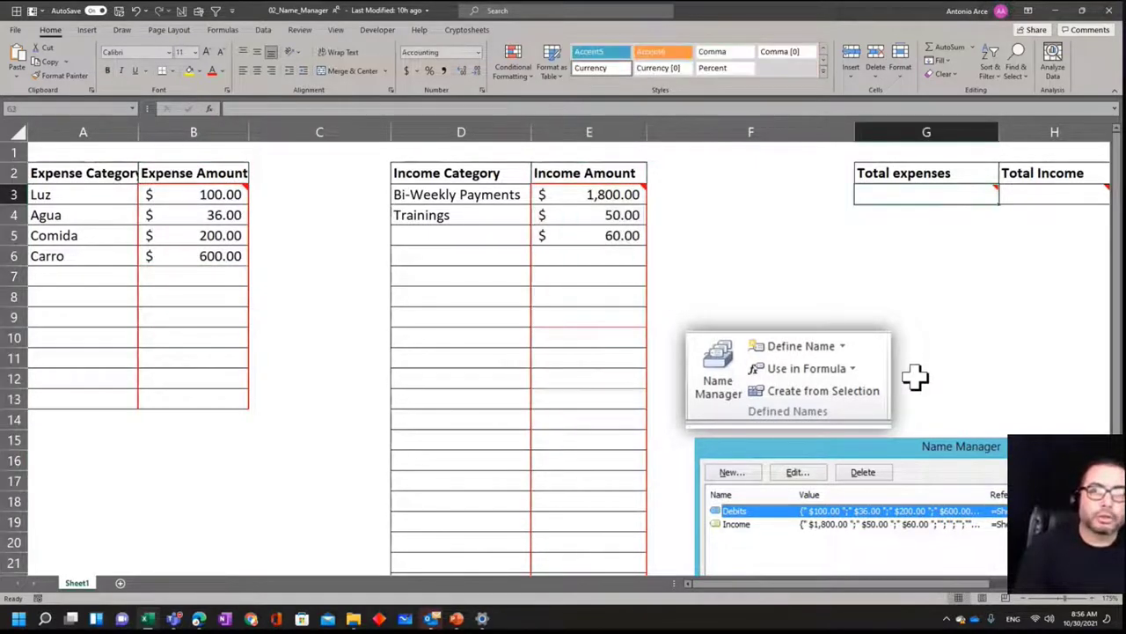
scroll(907, 581, right, 4)
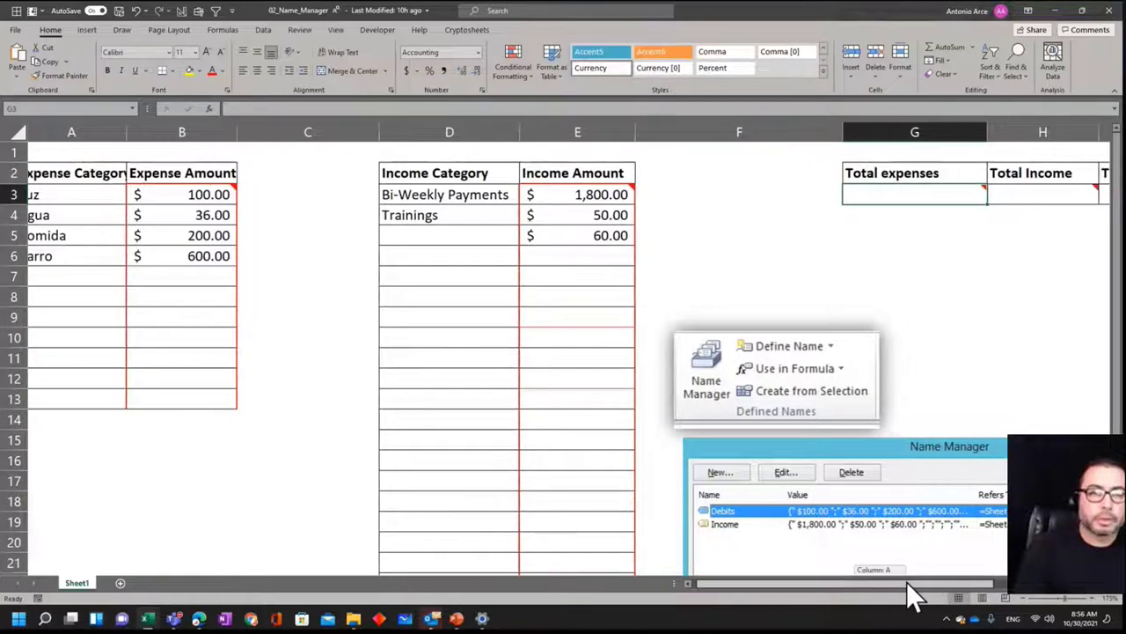
click(839, 192)
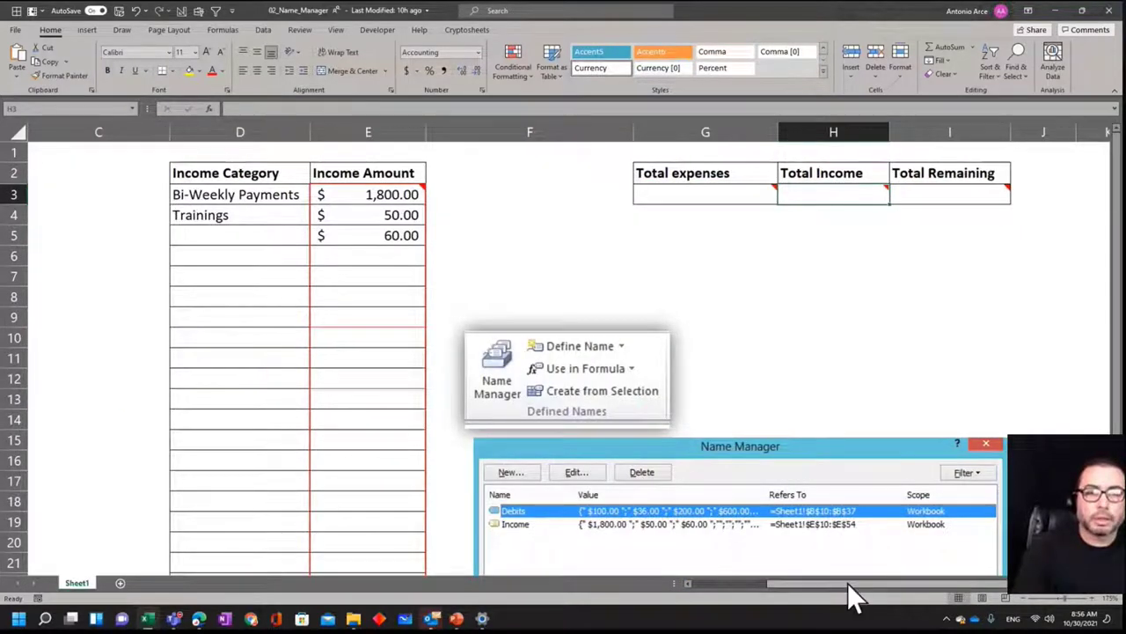
scroll(827, 203, right, 3)
click(824, 192)
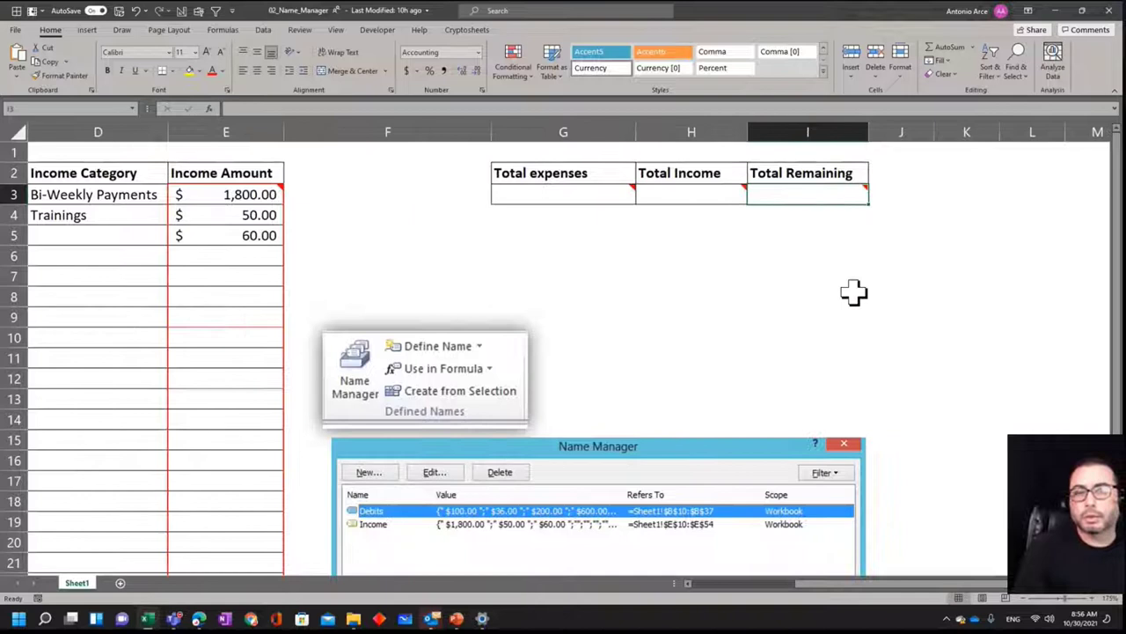
click(836, 220)
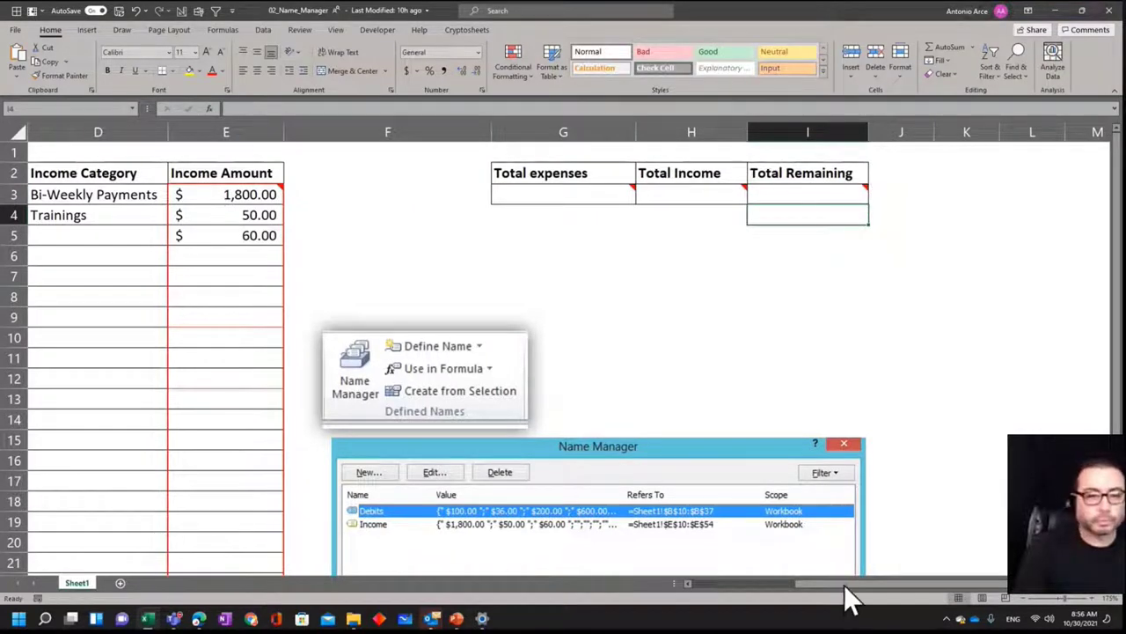
drag(846, 587, 700, 581)
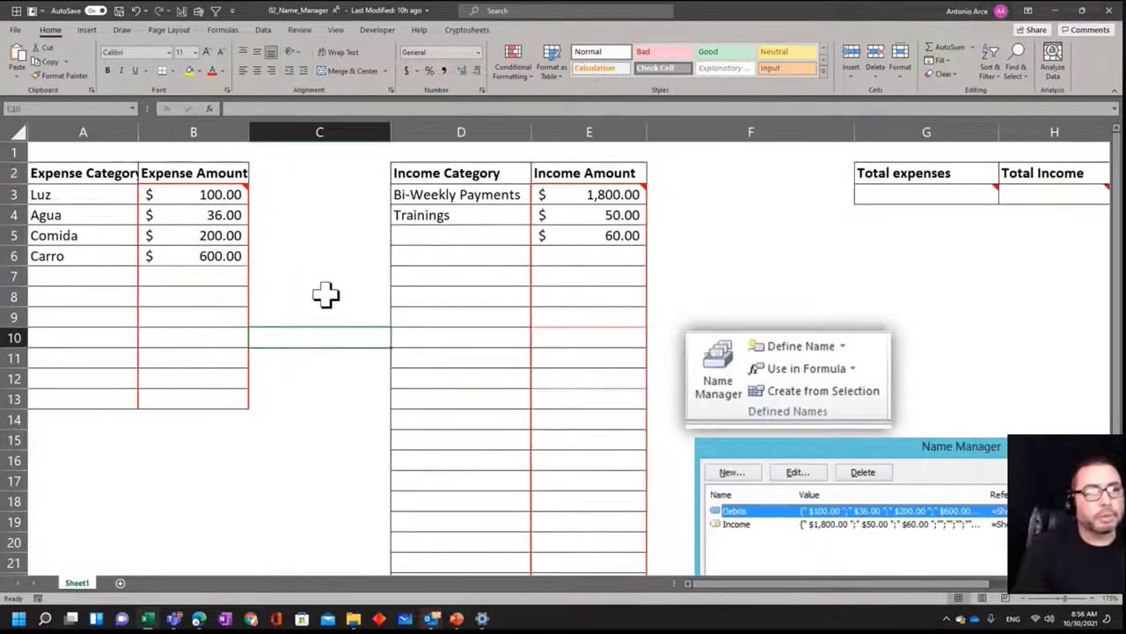
drag(178, 173, 170, 397)
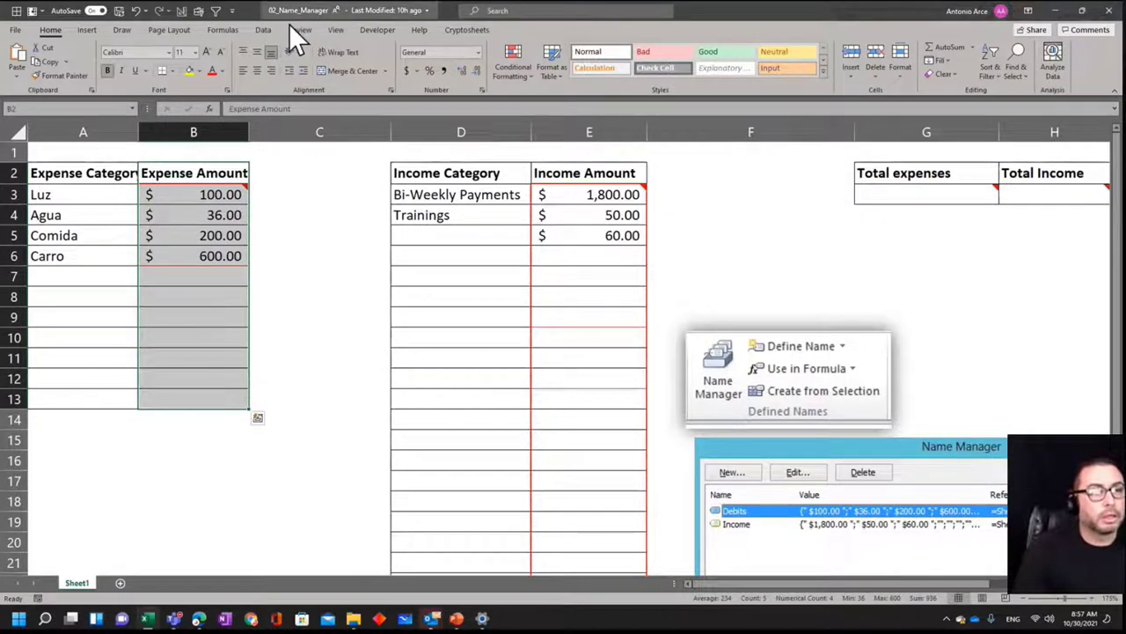
Create the Expense_Amount name from the top-row header with Create from Selection.
click(223, 30)
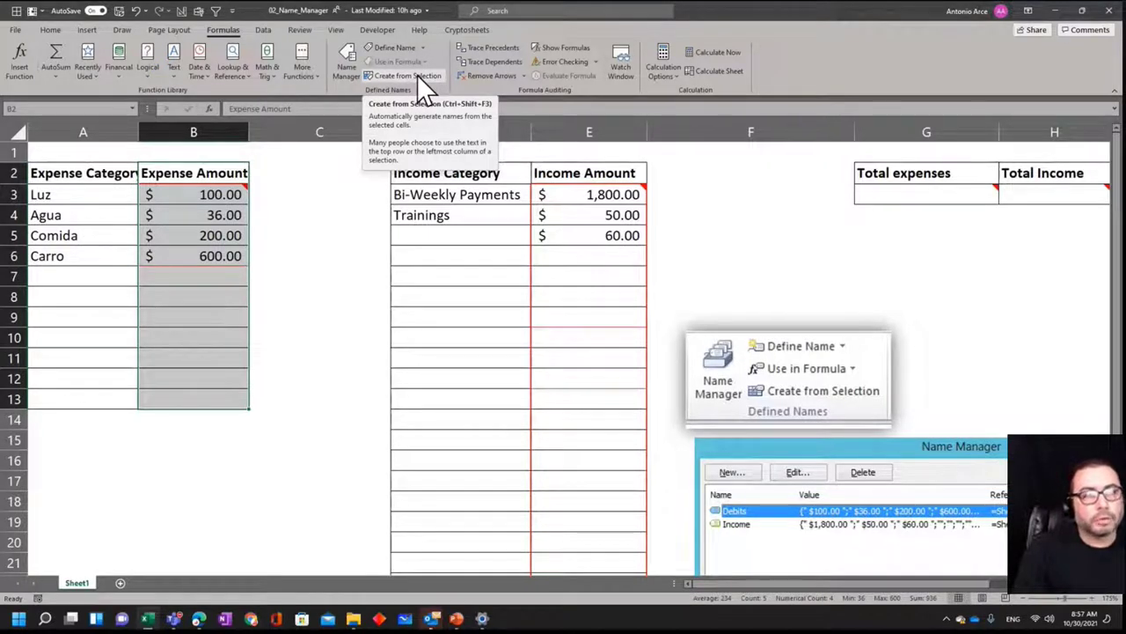
click(419, 76)
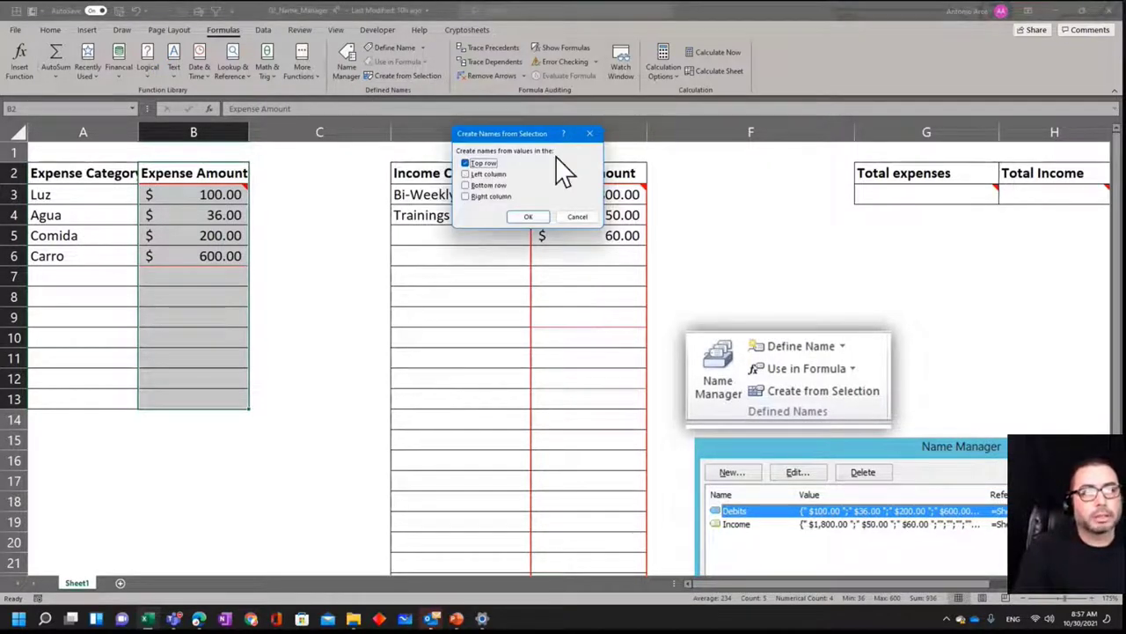
drag(516, 133, 371, 108)
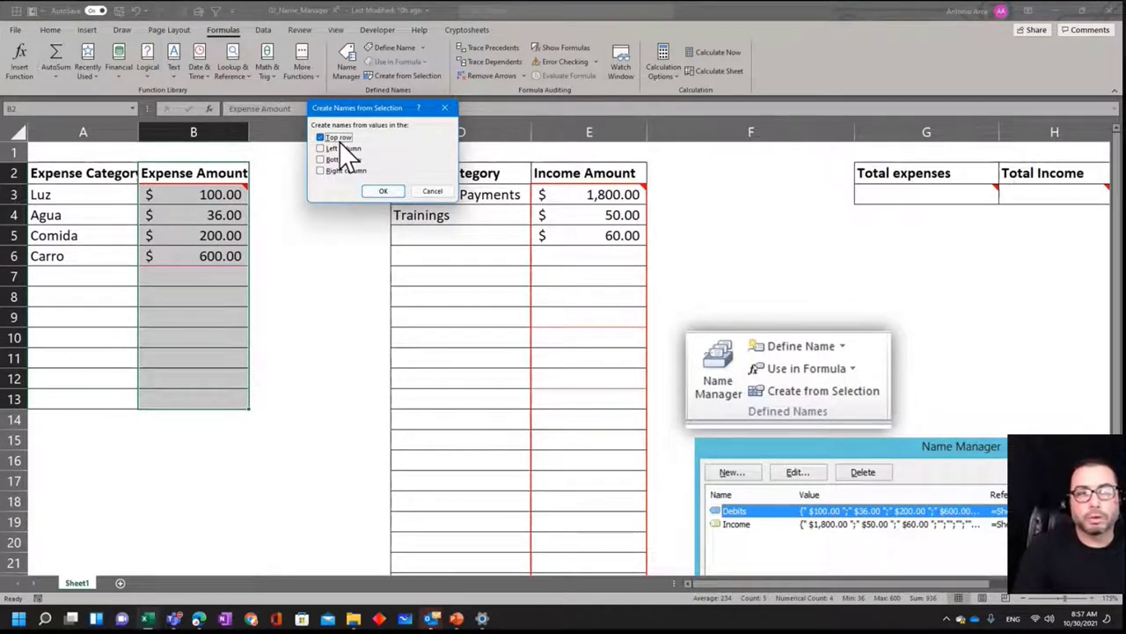
click(385, 191)
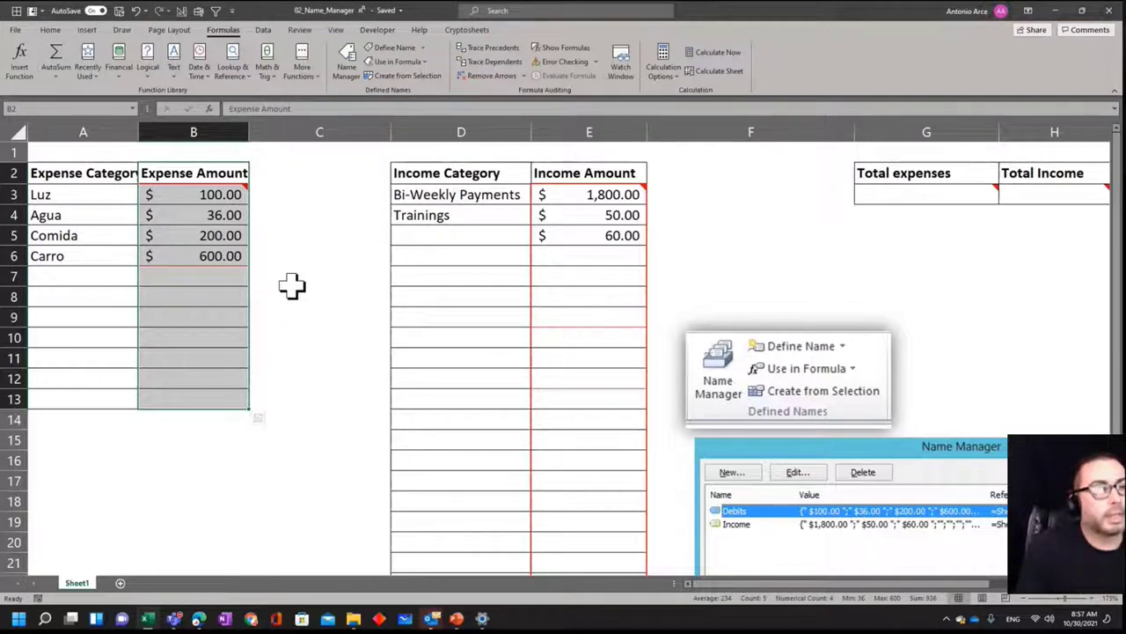
Confirm Expense_Amount covers B3:B13 by choosing it in the Name Box.
drag(291, 280, 299, 297)
click(132, 108)
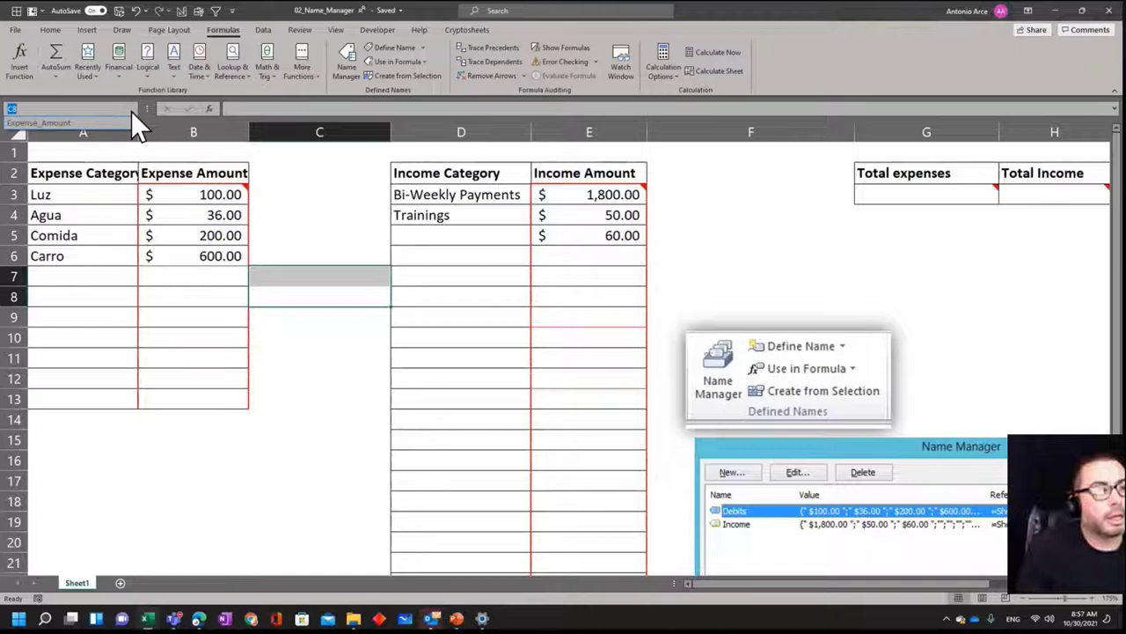
click(66, 123)
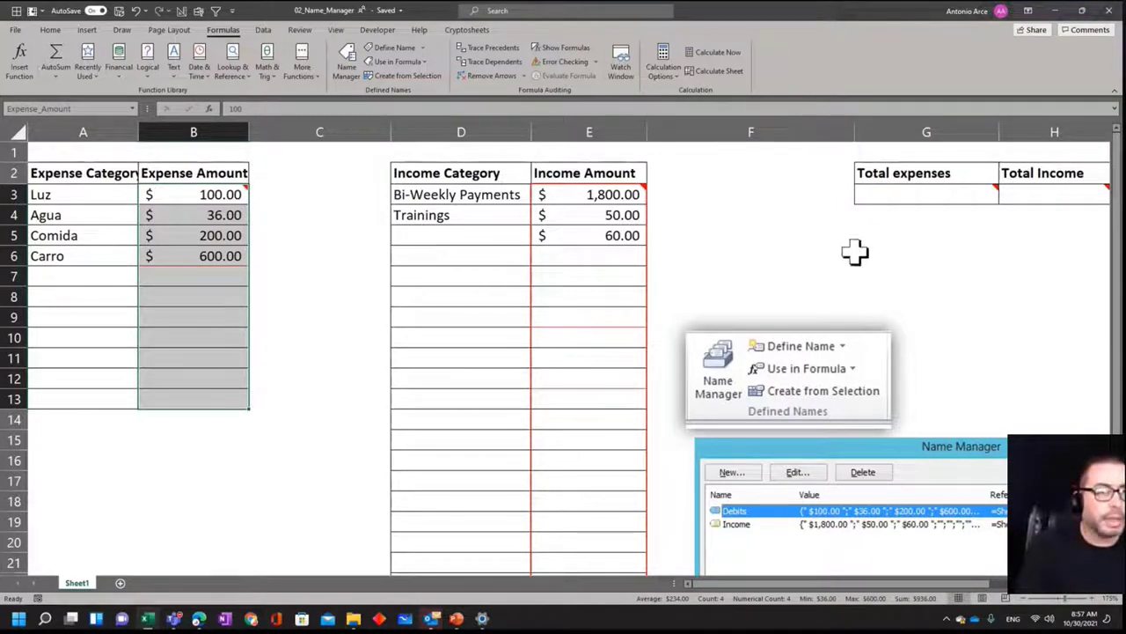
click(614, 169)
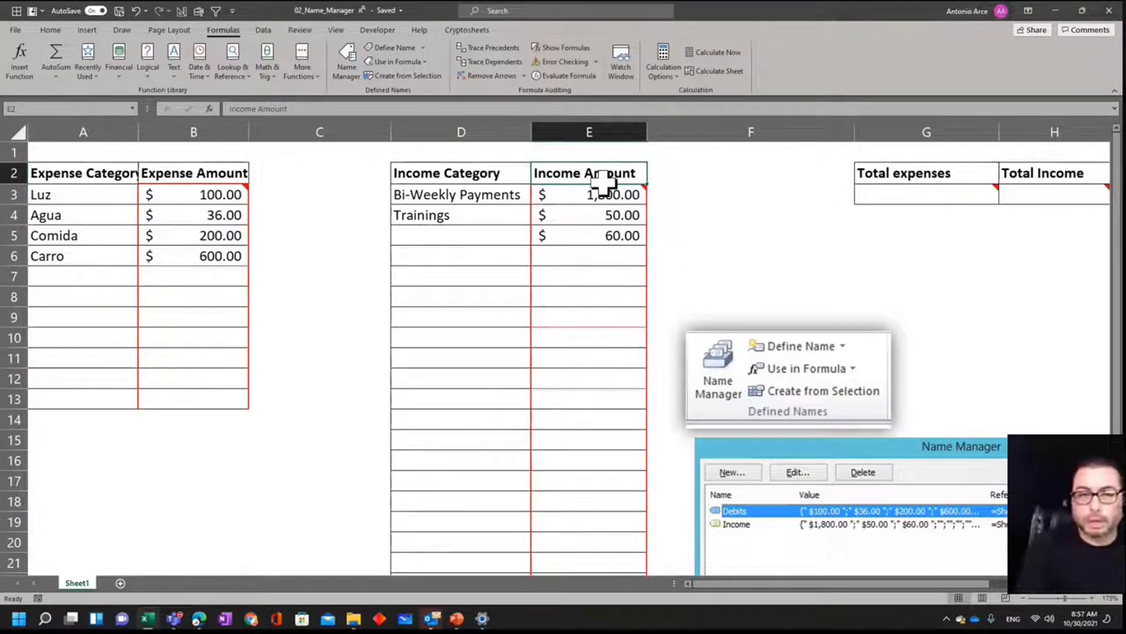
mouse_move(603, 182)
mouse_down()
mouse_move(596, 332)
mouse_move(607, 426)
mouse_up()
scroll(633, 400, up, 4)
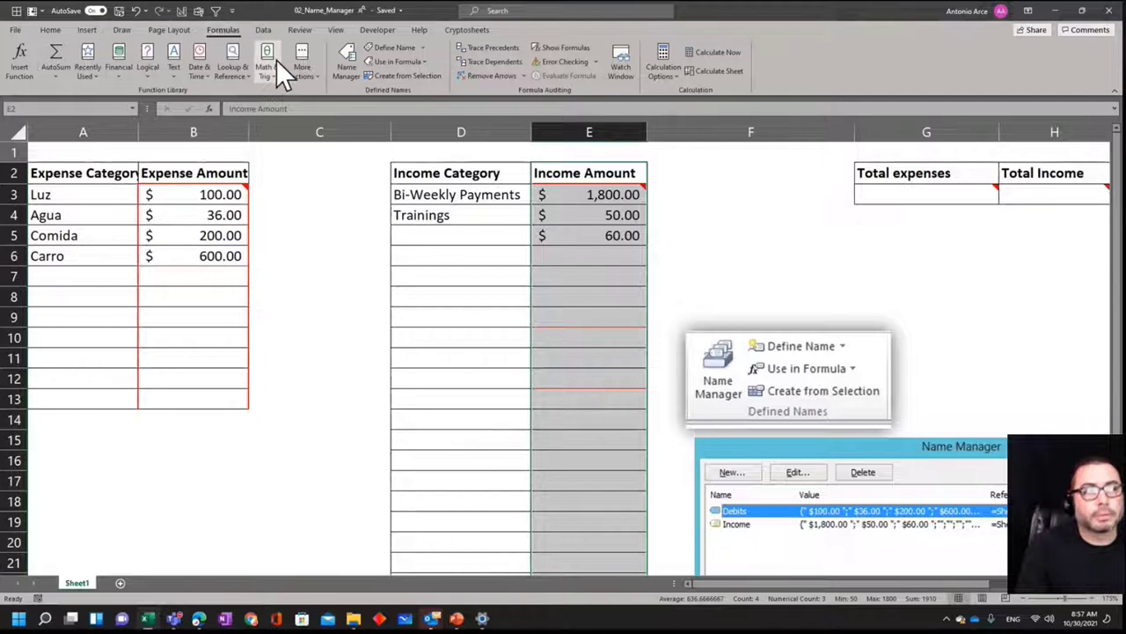
click(394, 79)
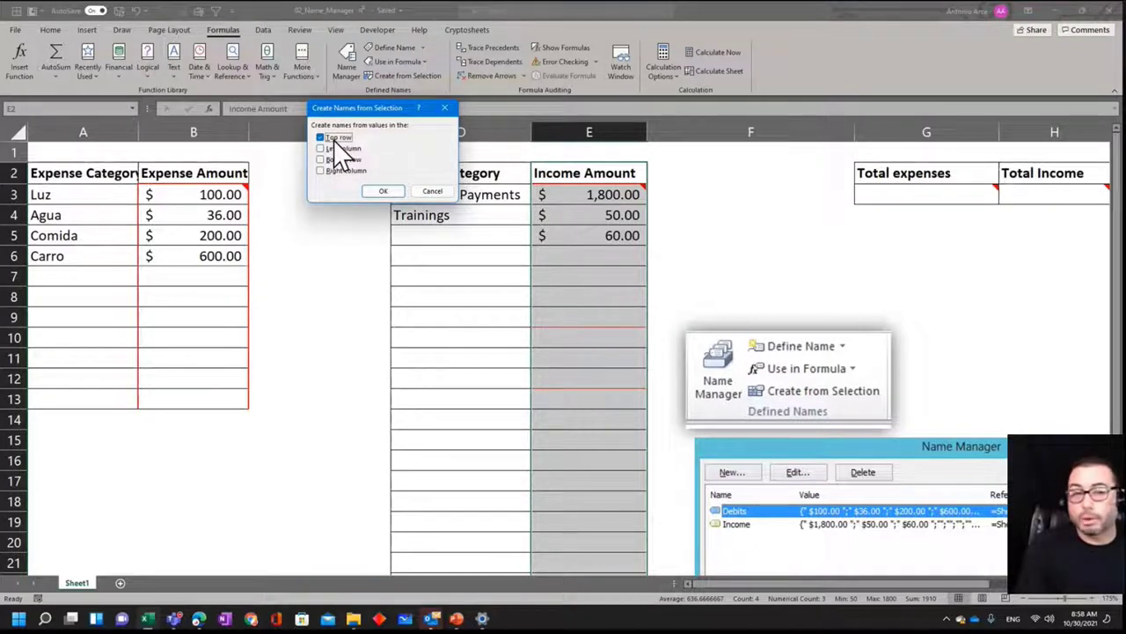
click(385, 191)
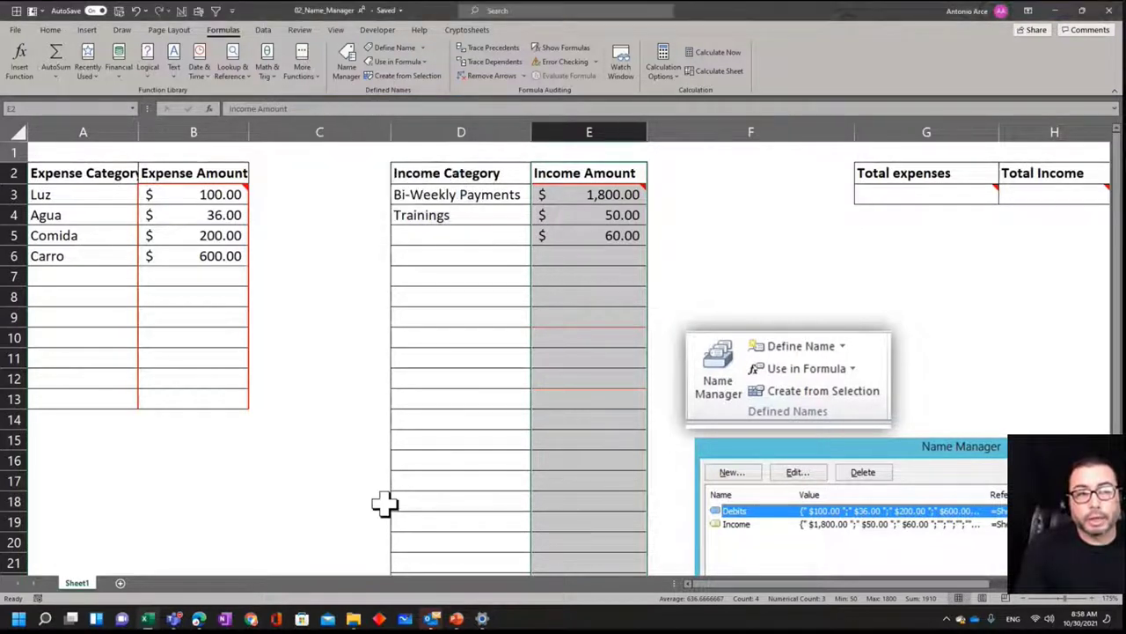
click(134, 109)
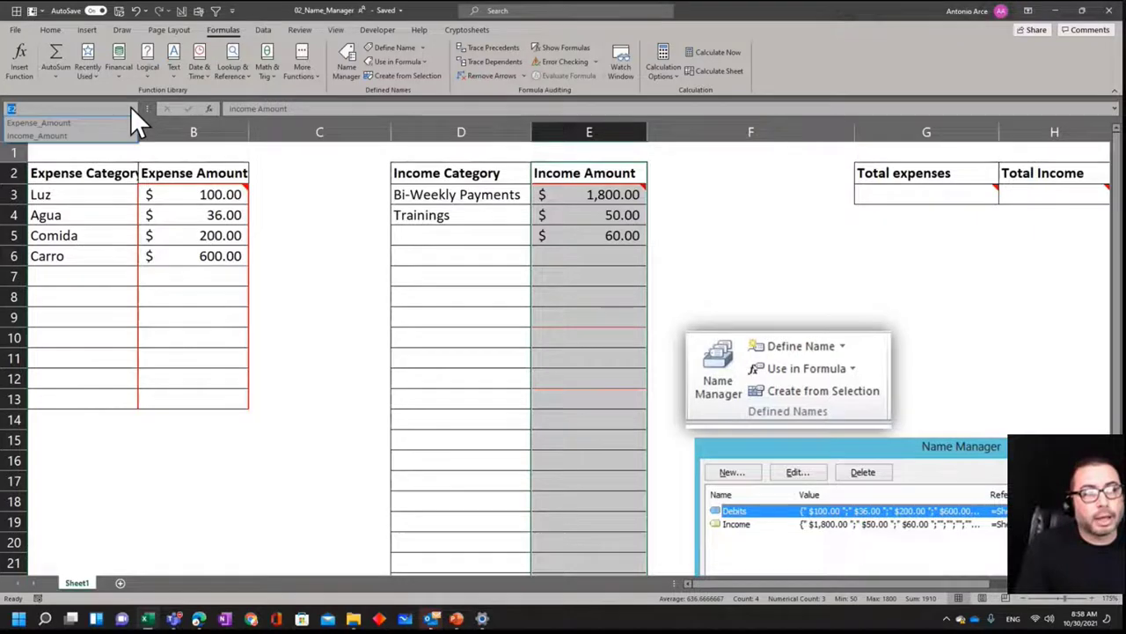
click(97, 137)
scroll(578, 390, down, 7)
scroll(588, 428, up, 5)
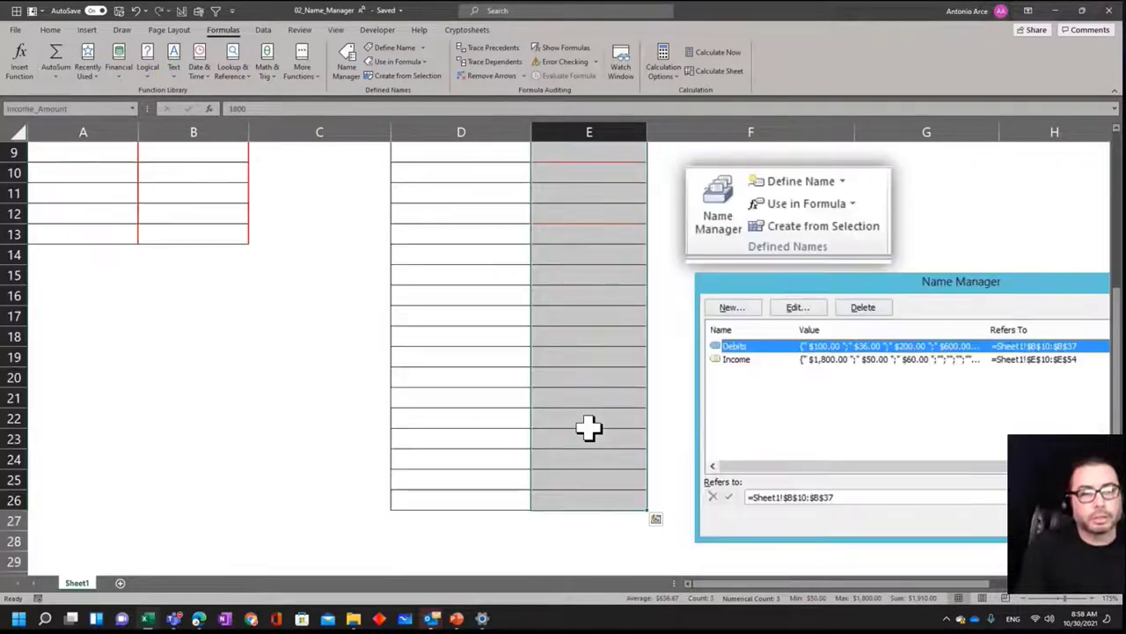
scroll(589, 428, up, 3)
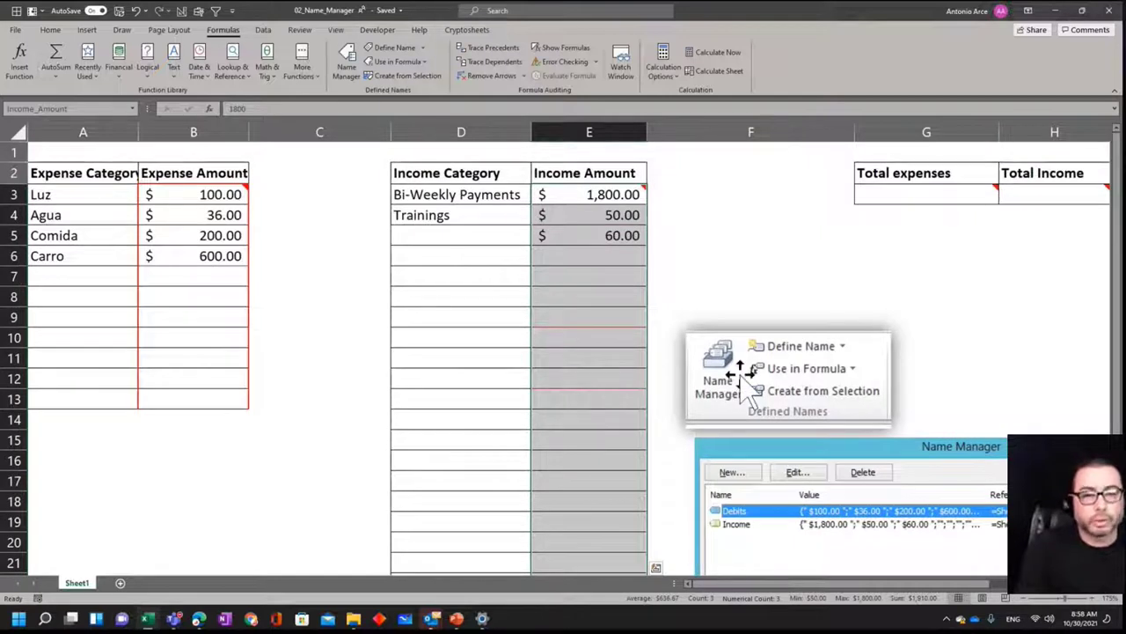
click(709, 257)
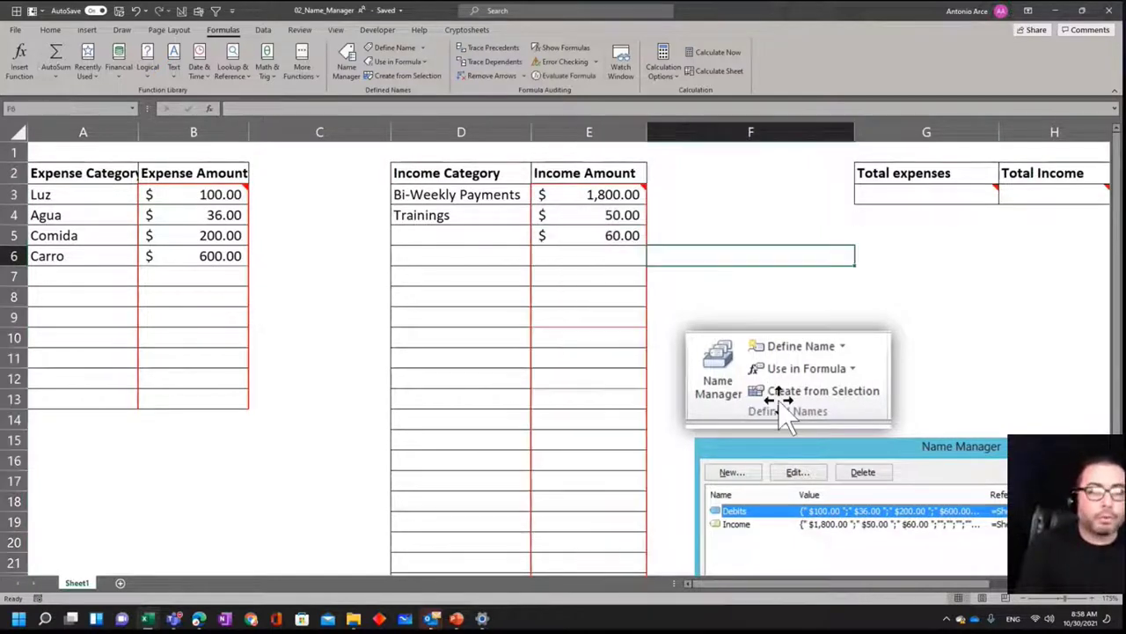
scroll(769, 582, right, 3)
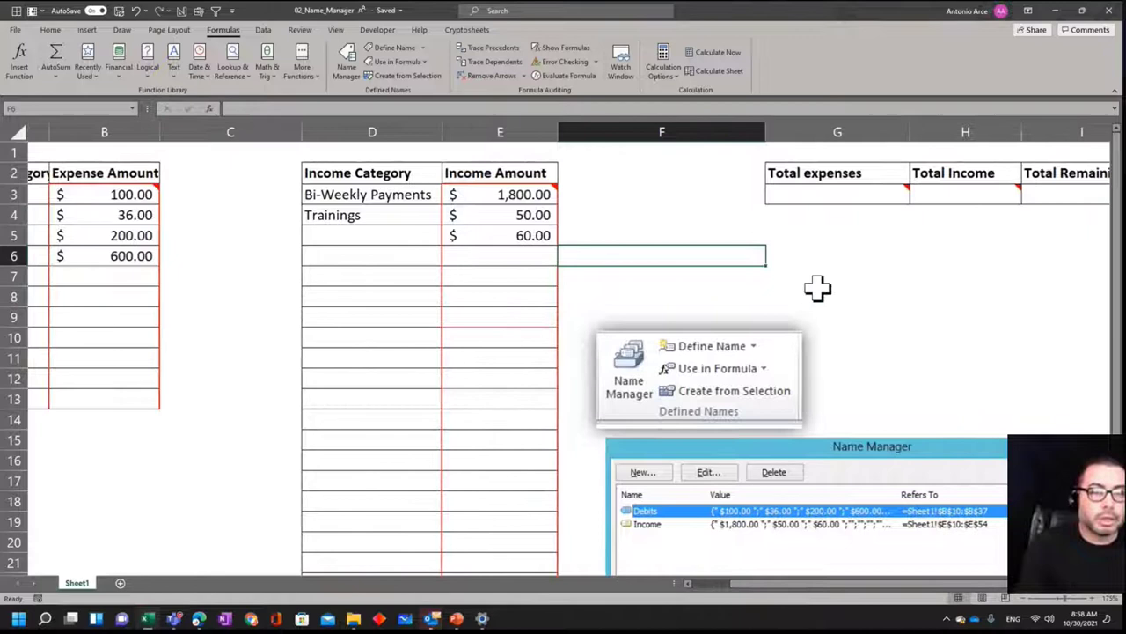
Enter =SUM(Expense_Amount) in G3, giving Total expenses of $936.00.
key(Up)
key(Up)
key(Up)
key(Right)
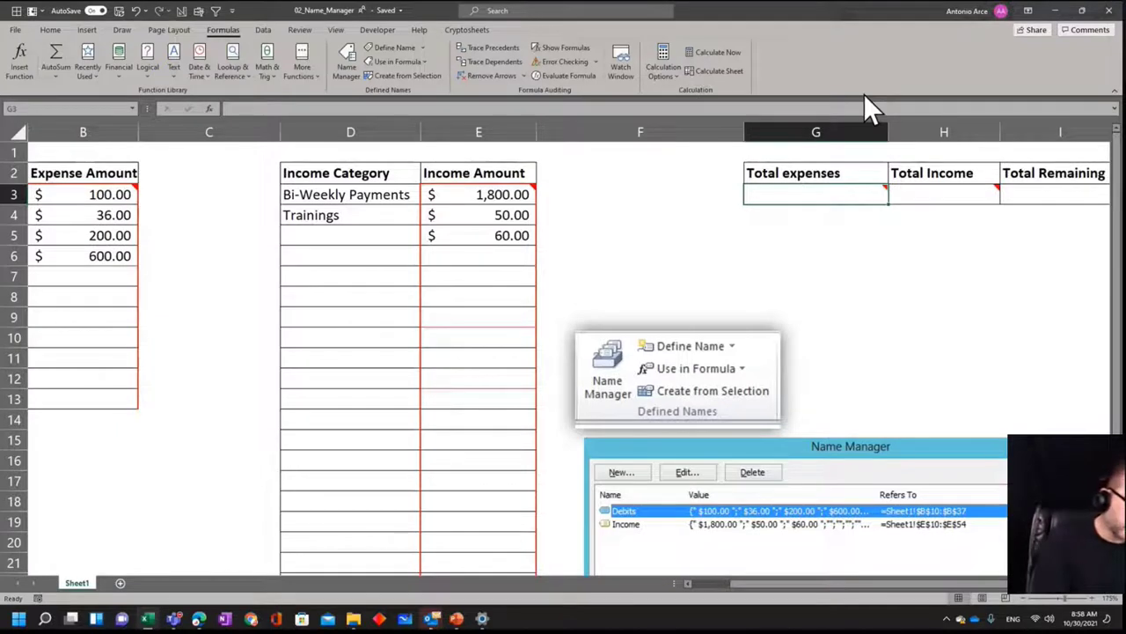
text(=)
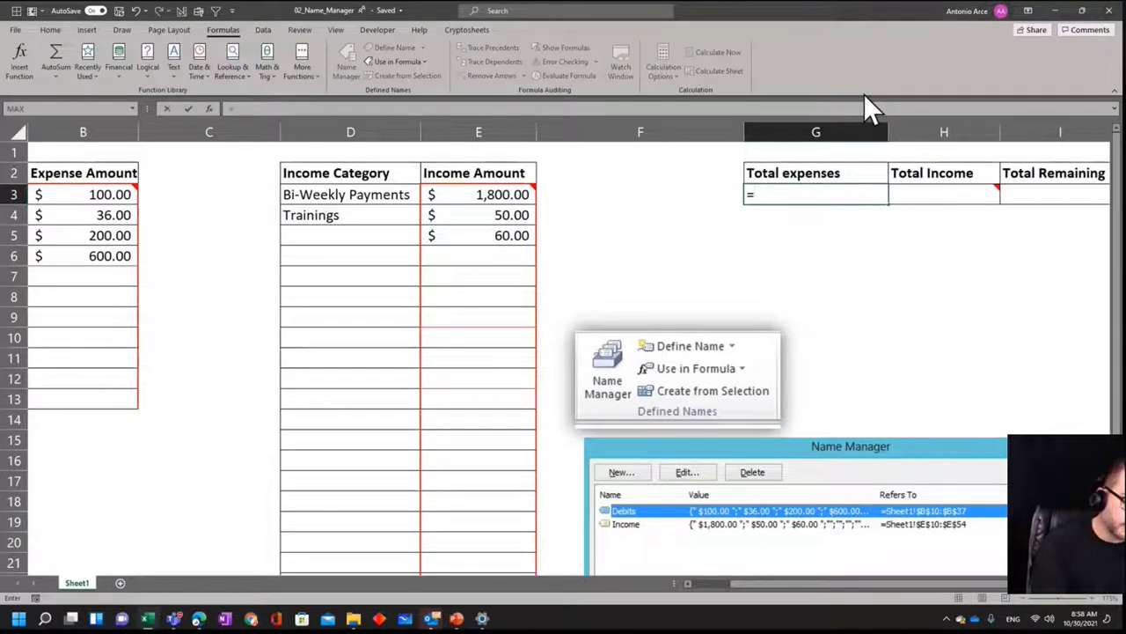
text(sum)
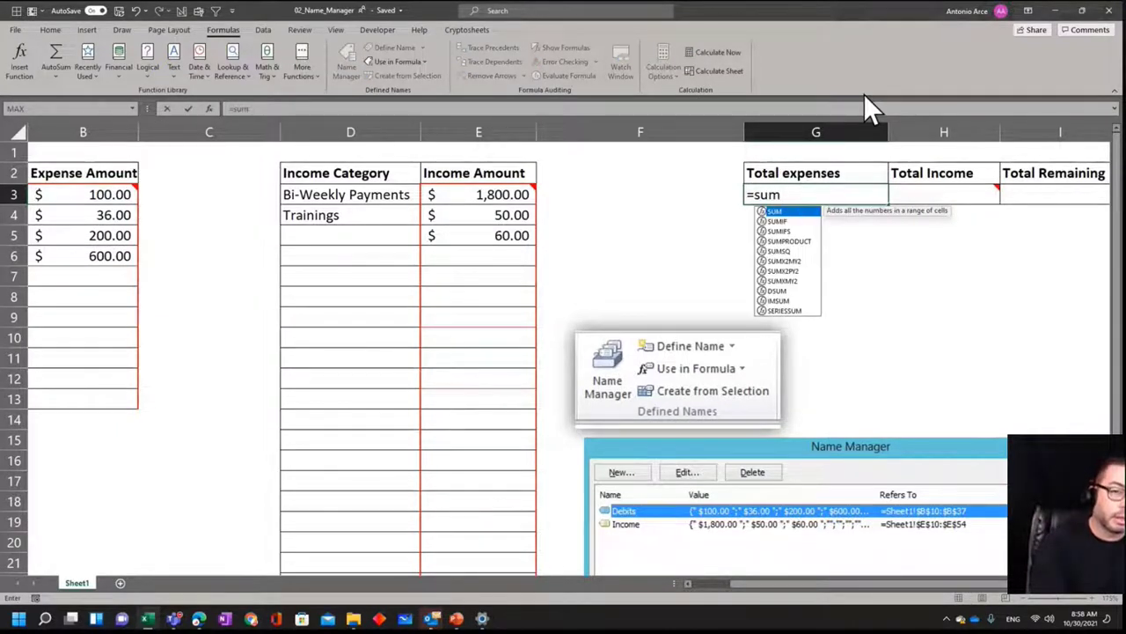
text((expe)
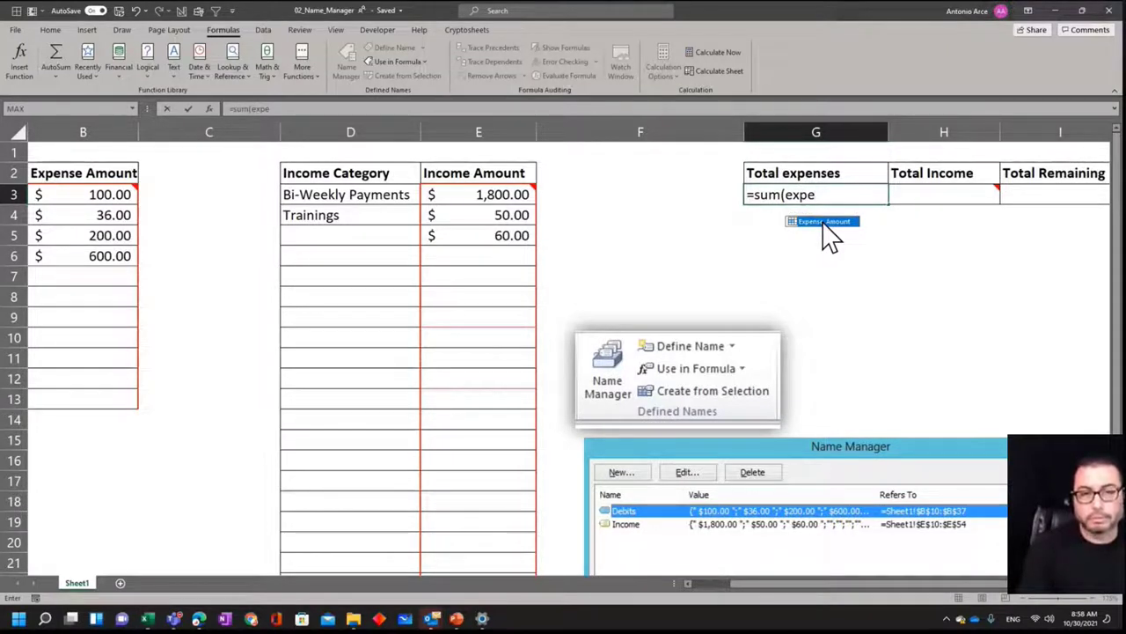
double_click(824, 222)
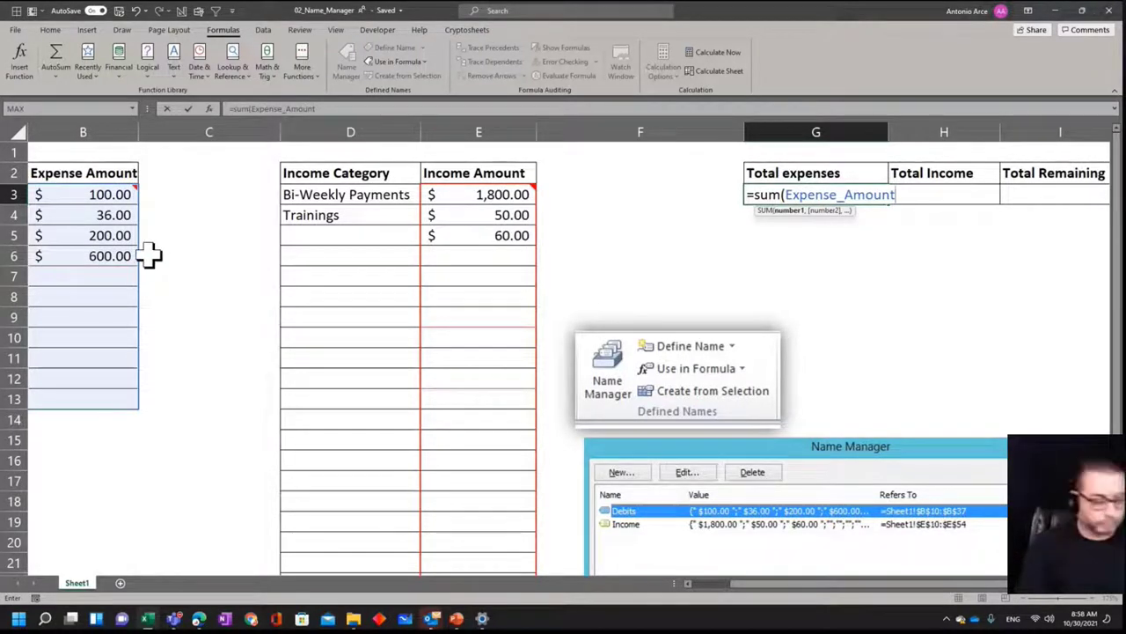
text())
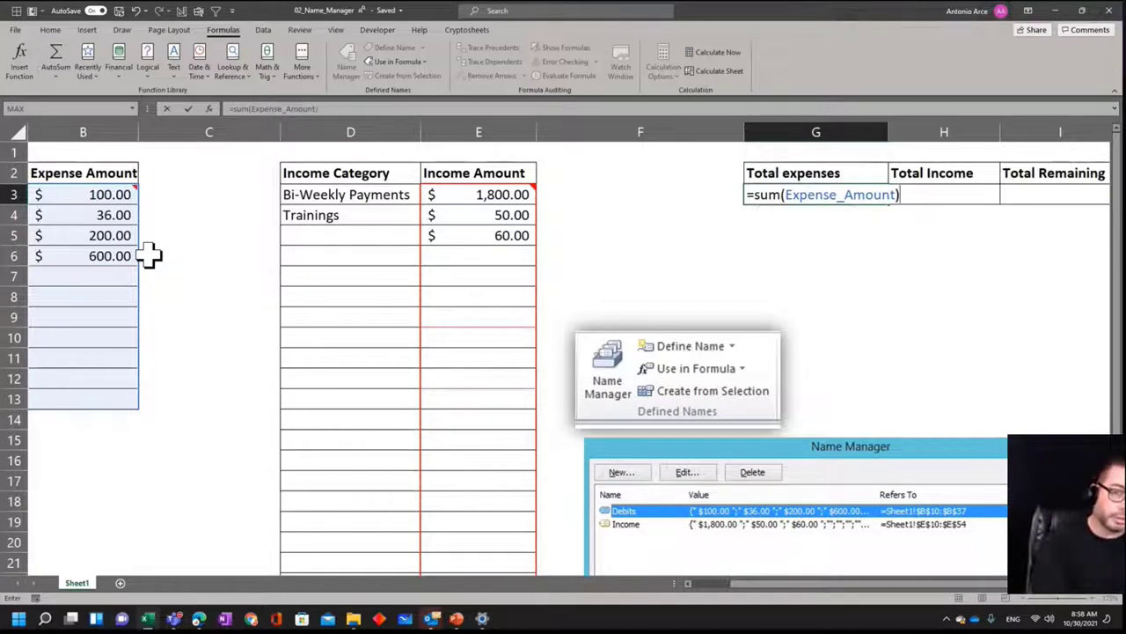
key(Return)
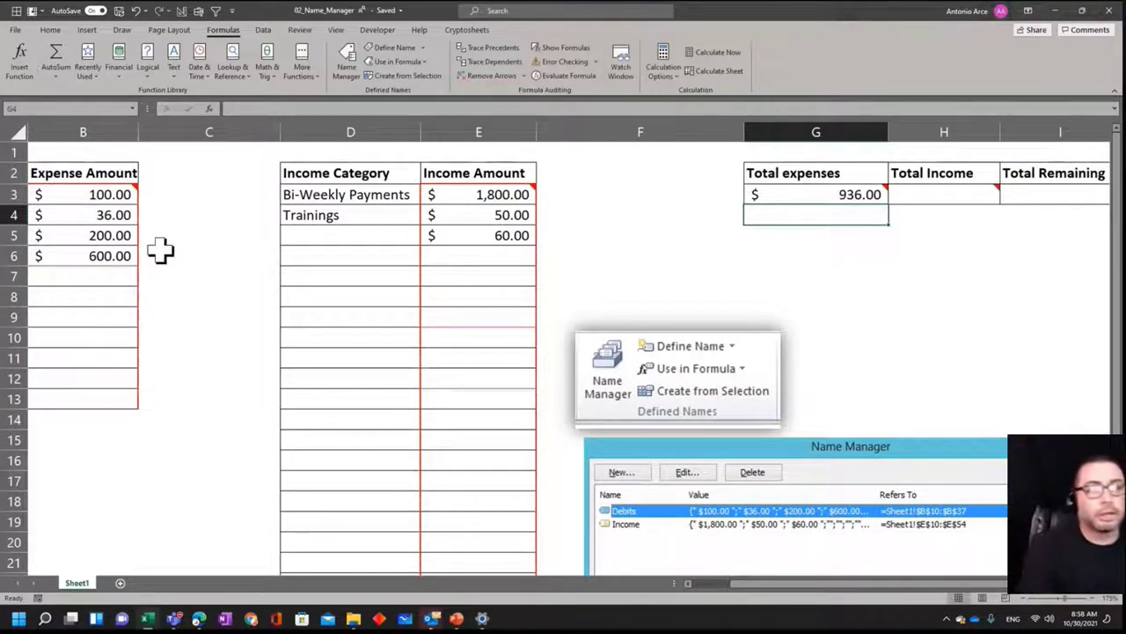
click(812, 194)
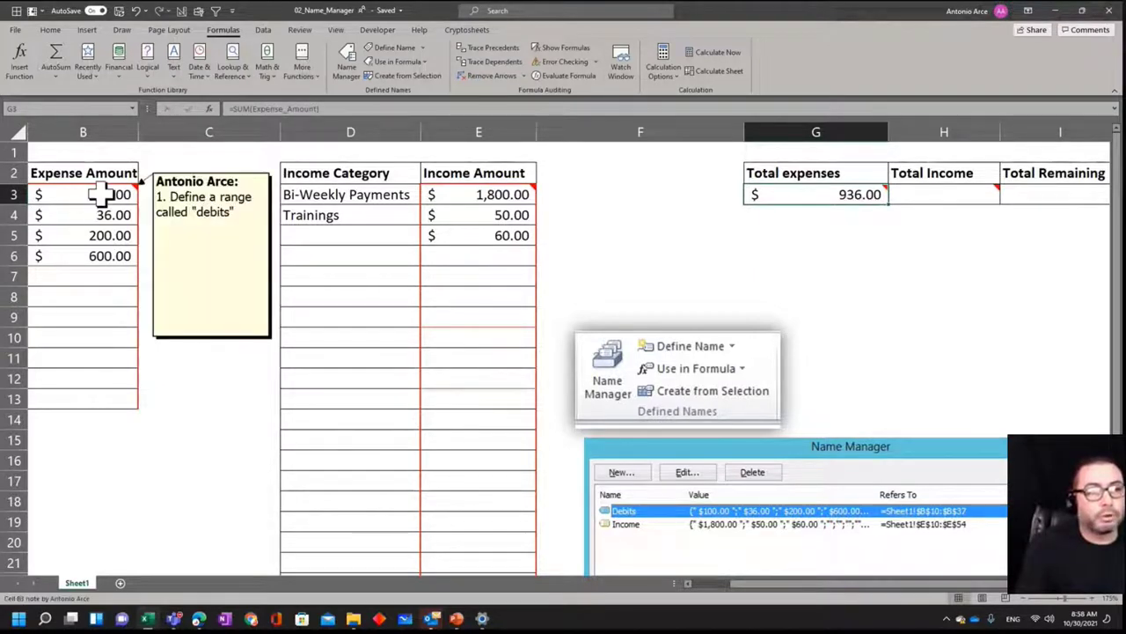
drag(96, 194, 92, 399)
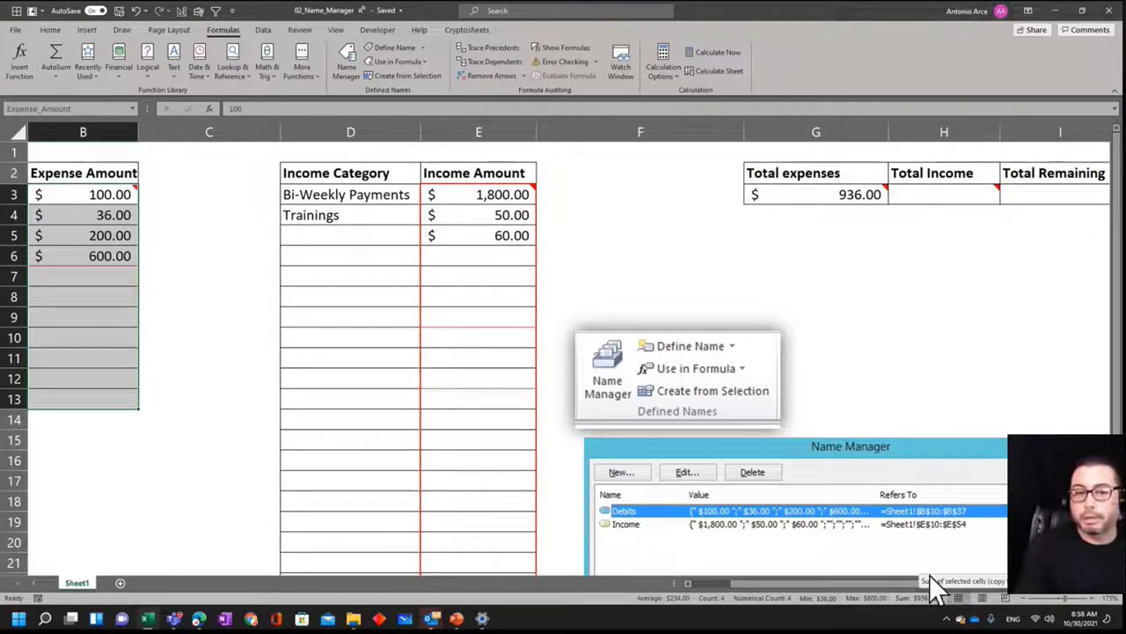
Enter =SUM(Income_Amount) in H3, giving Total Income of $1,910.00.
click(959, 316)
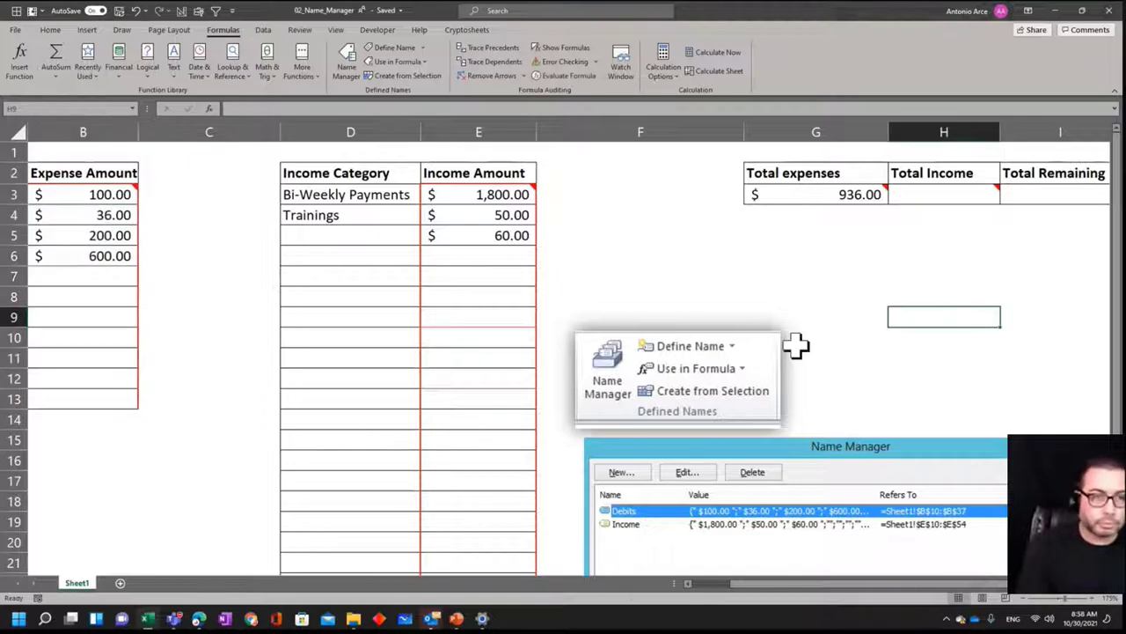
click(969, 201)
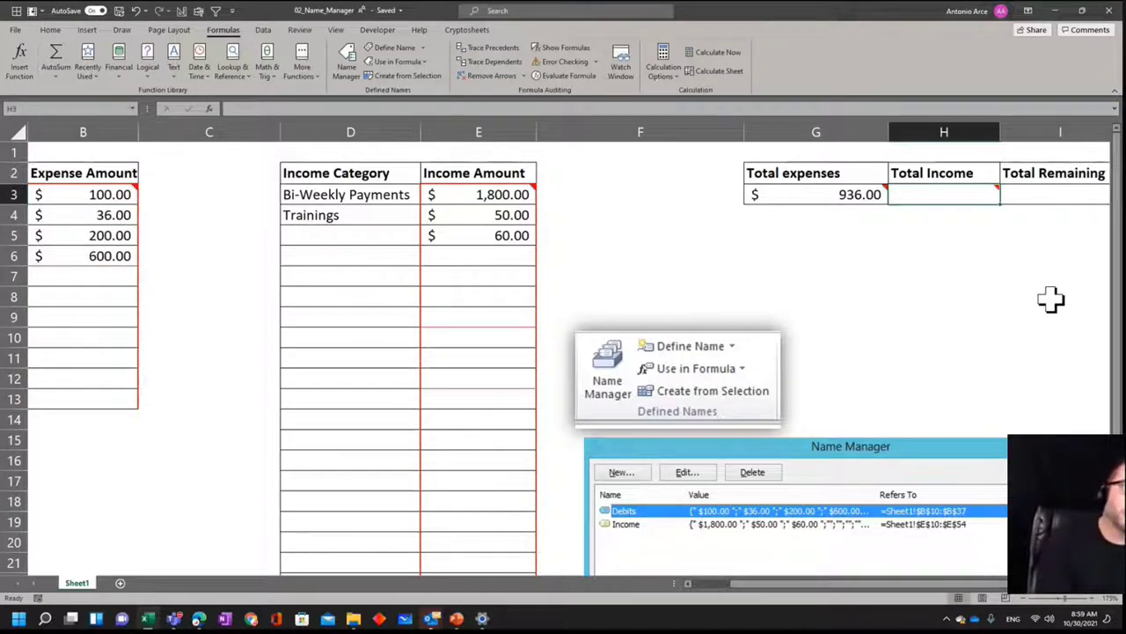
text(=su)
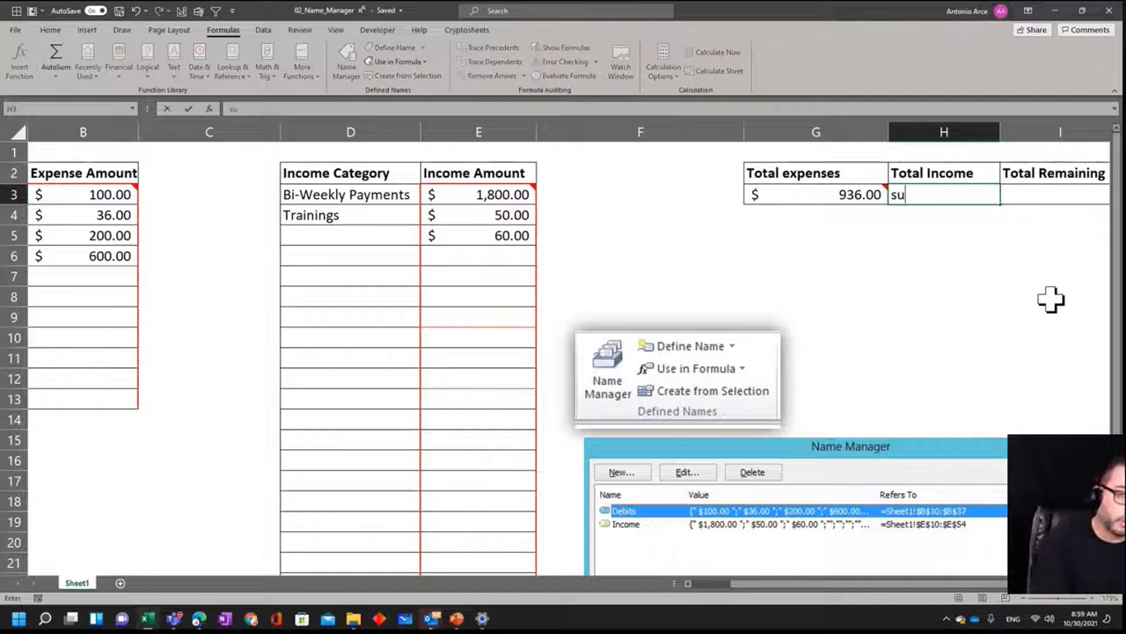
key(BackSpace)
key(BackSpace)
key(BackSpace)
text(=sum()
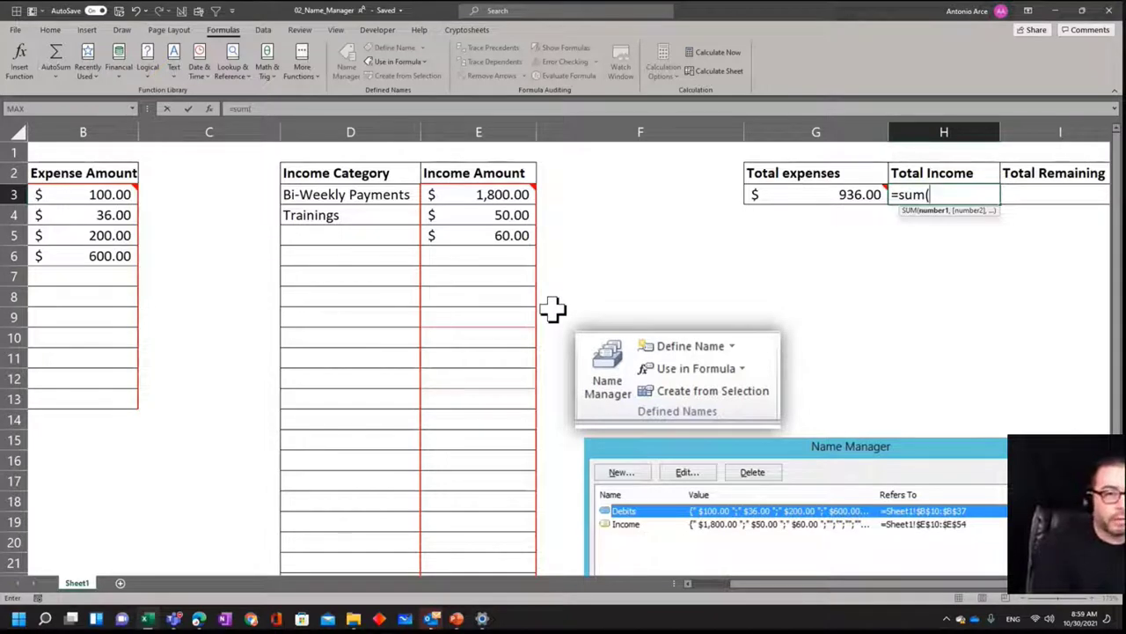
text(inc)
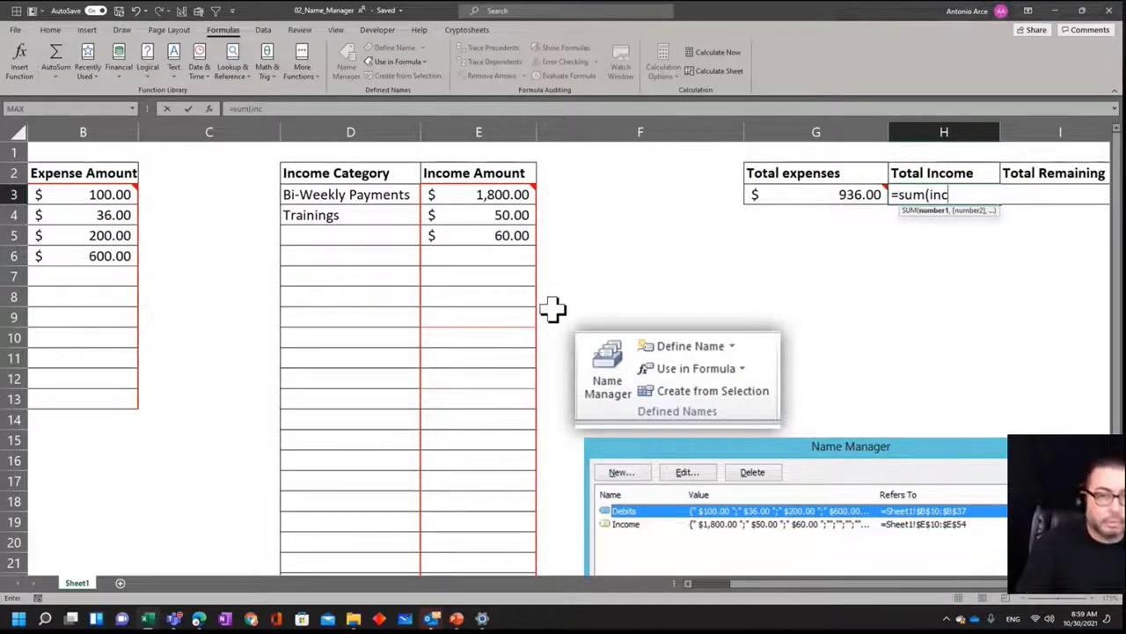
key(Tab)
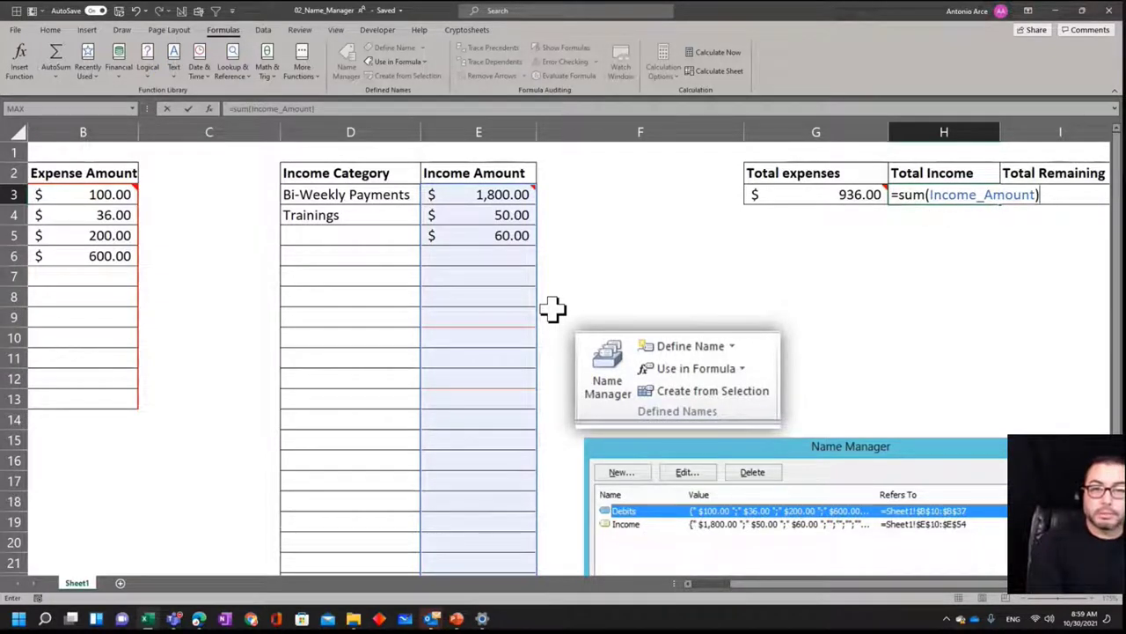
key(Return)
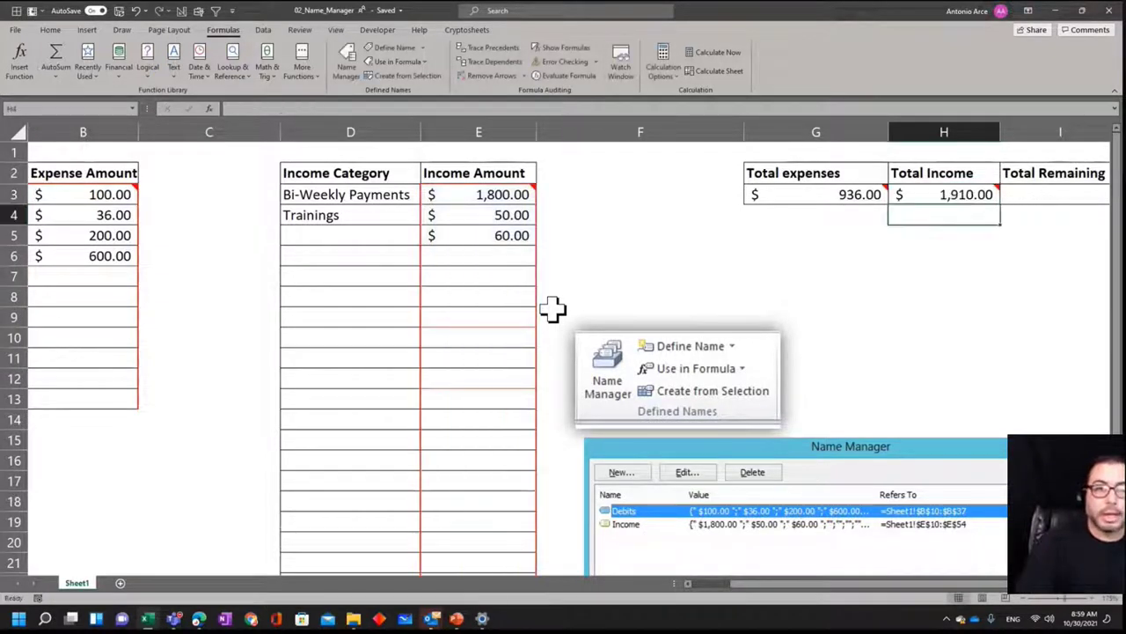
click(820, 196)
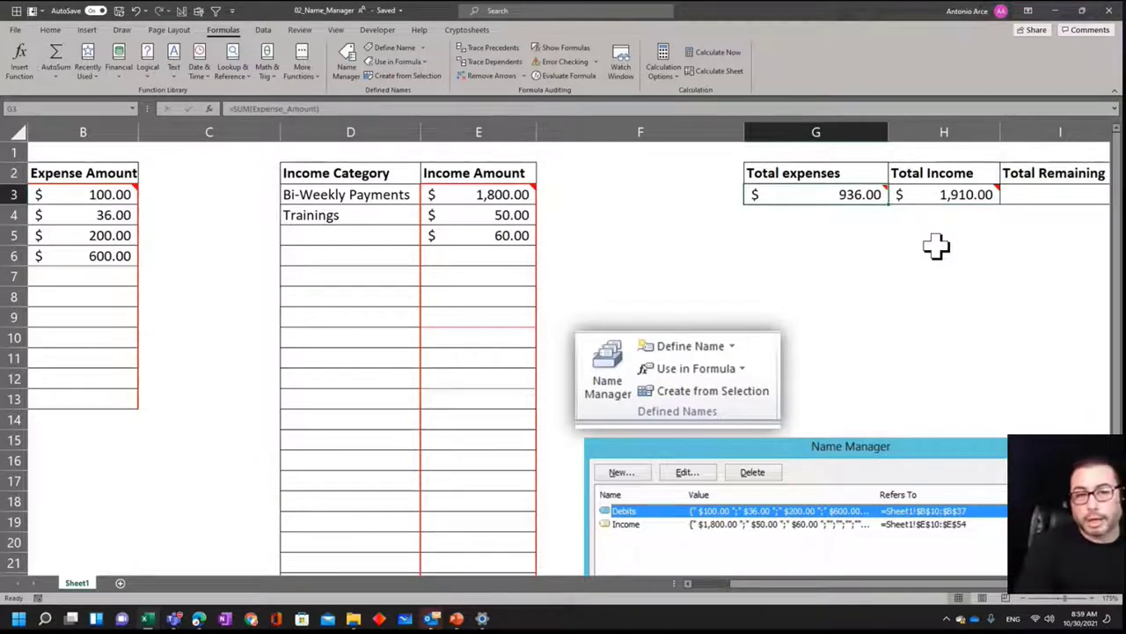
key(Right)
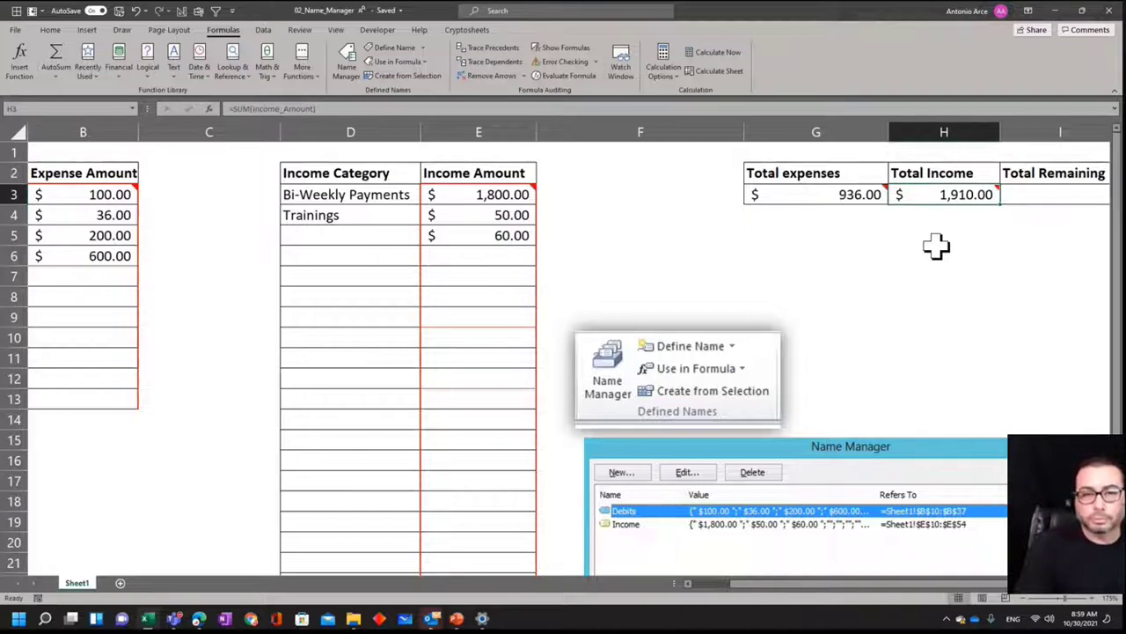
key(Right)
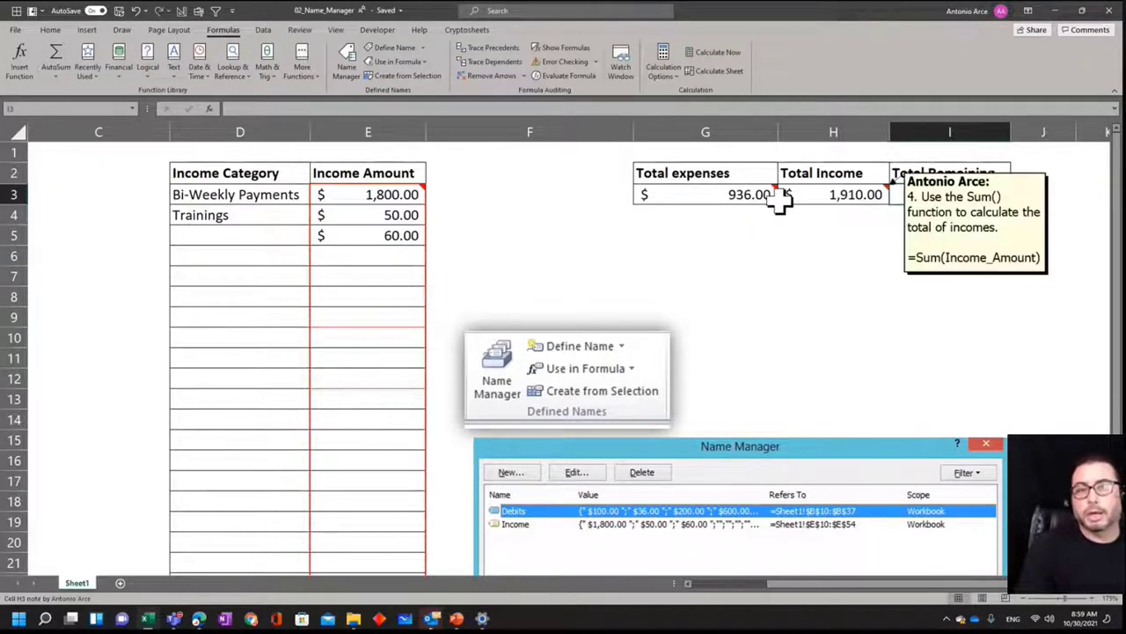
mouse_move(960, 201)
text(=)
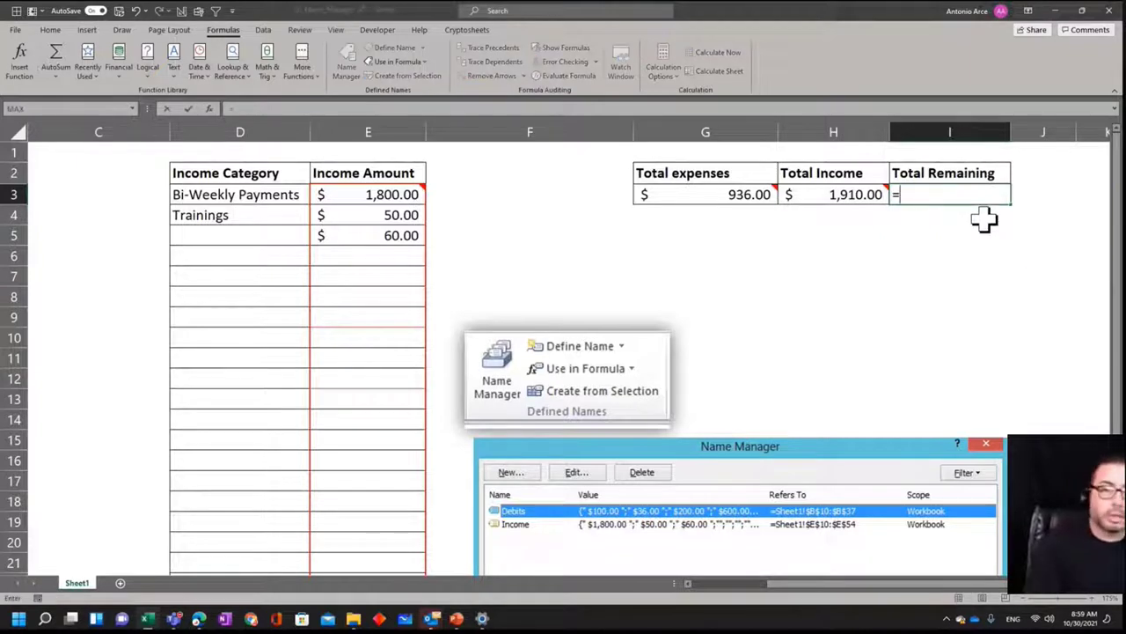
key(Left)
text(-)
key(Left)
key(Left)
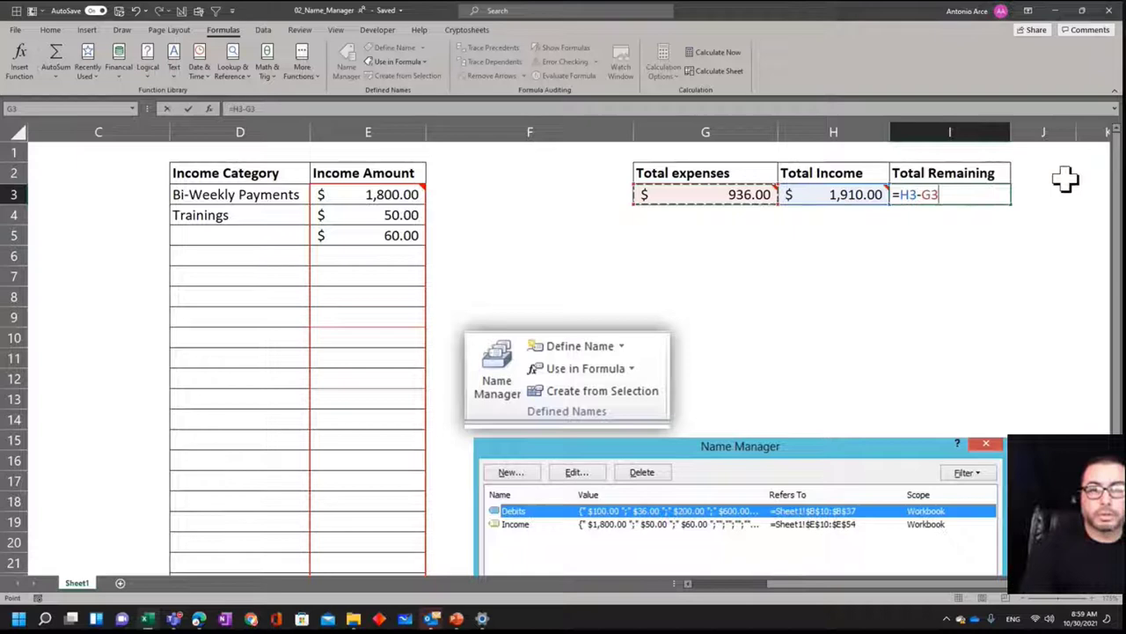
mouse_move(998, 191)
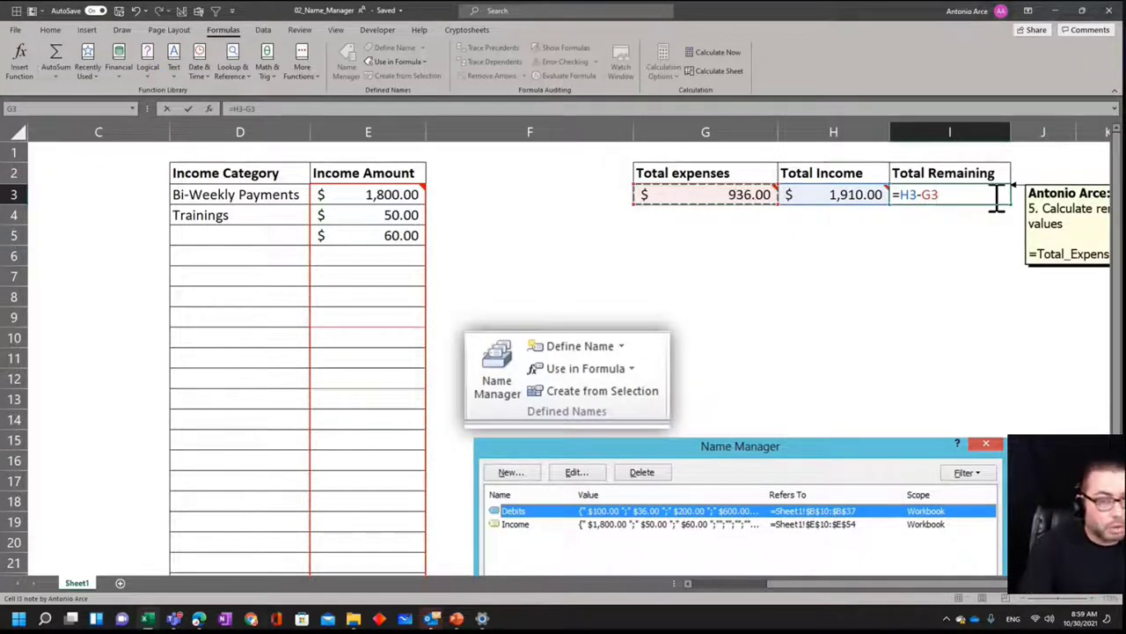
key(Escape)
click(920, 251)
drag(748, 176, 831, 194)
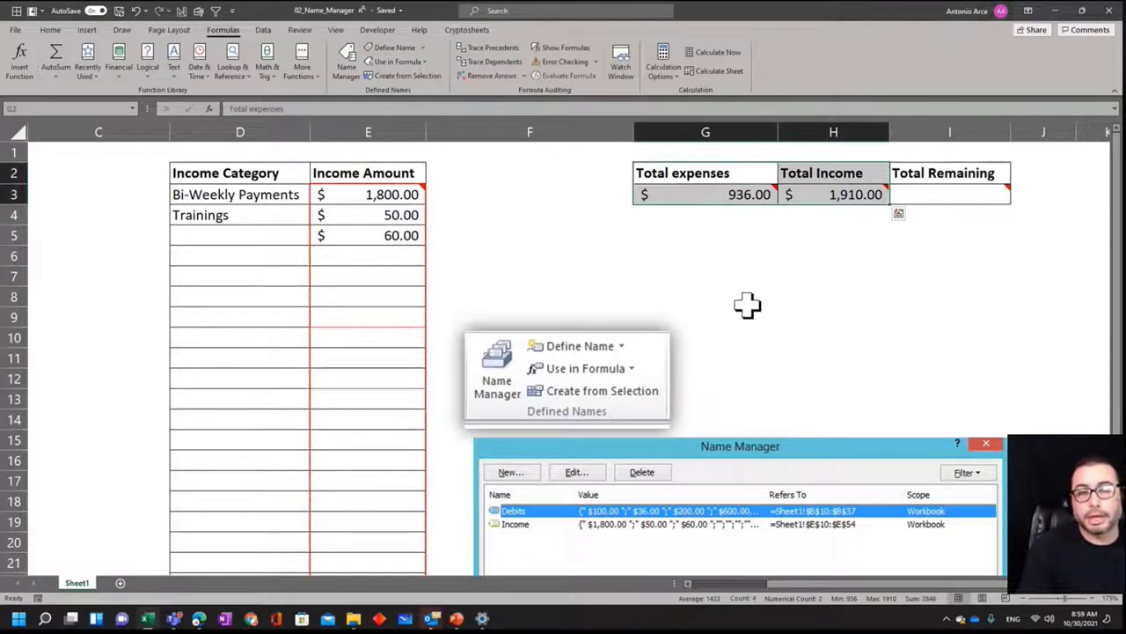
Name the G3:I3 totals from their G2:I2 headers using Create from Selection with Top row.
click(764, 232)
drag(729, 173, 993, 192)
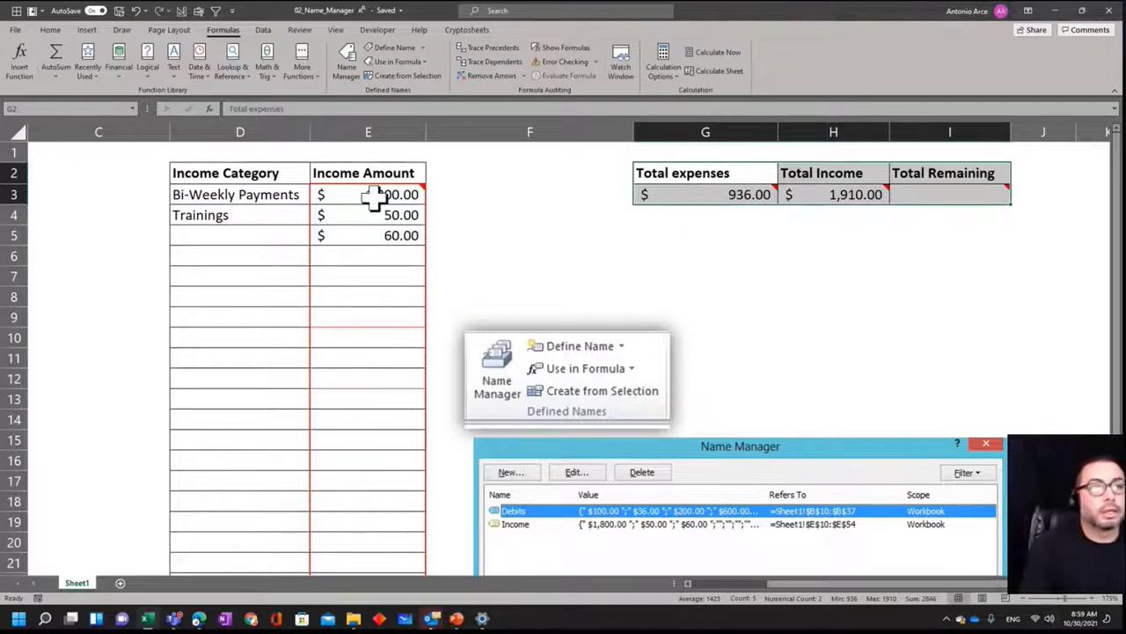
click(395, 76)
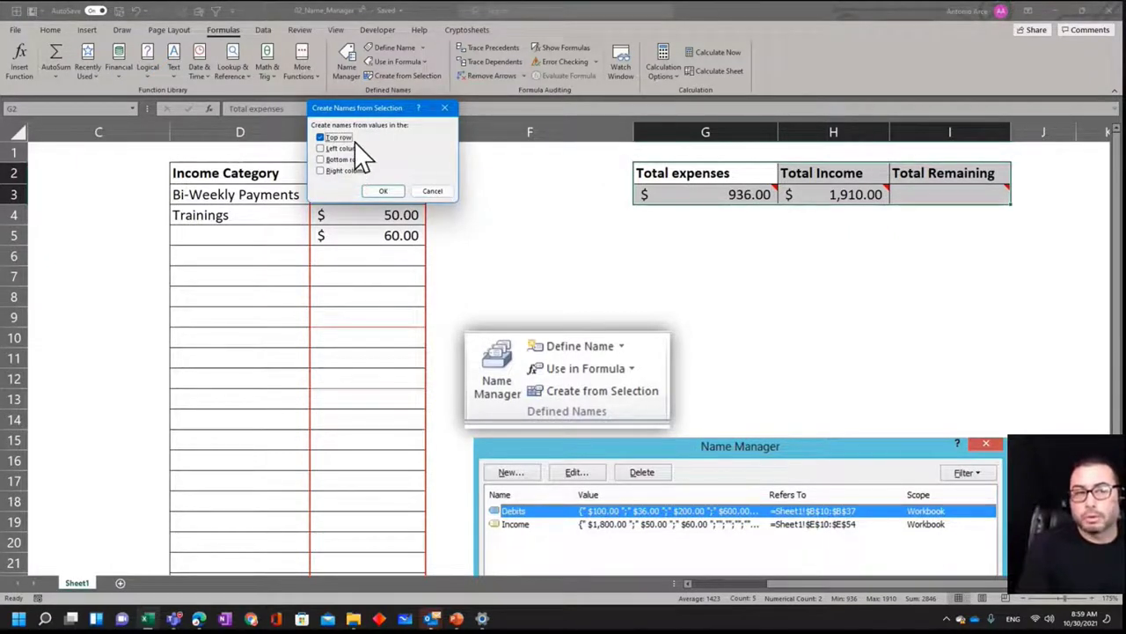
click(382, 191)
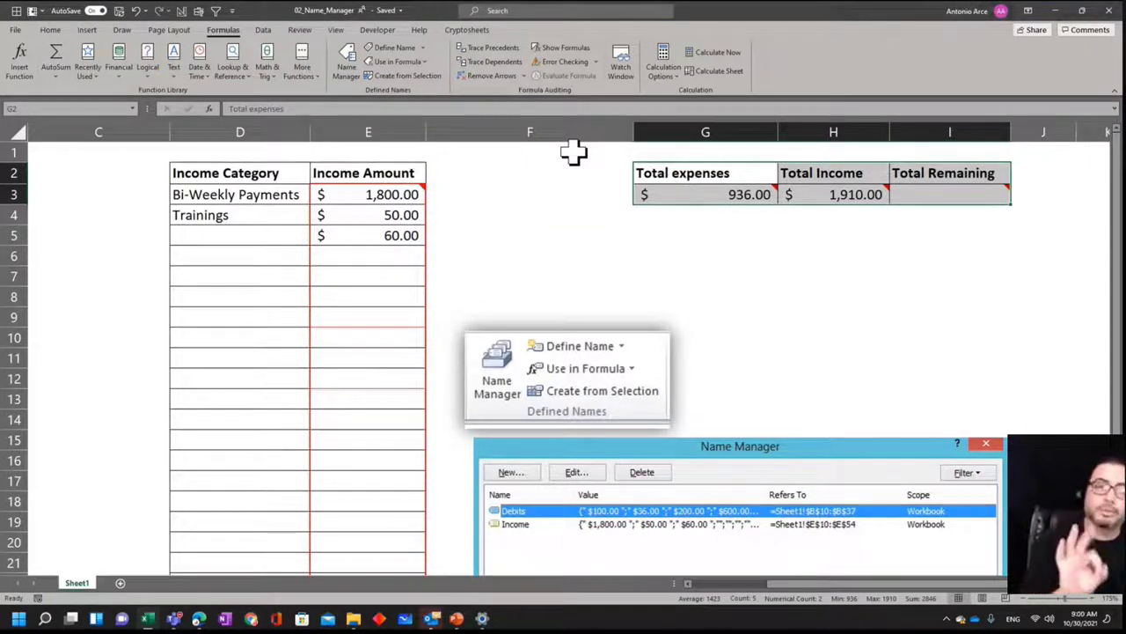
click(841, 258)
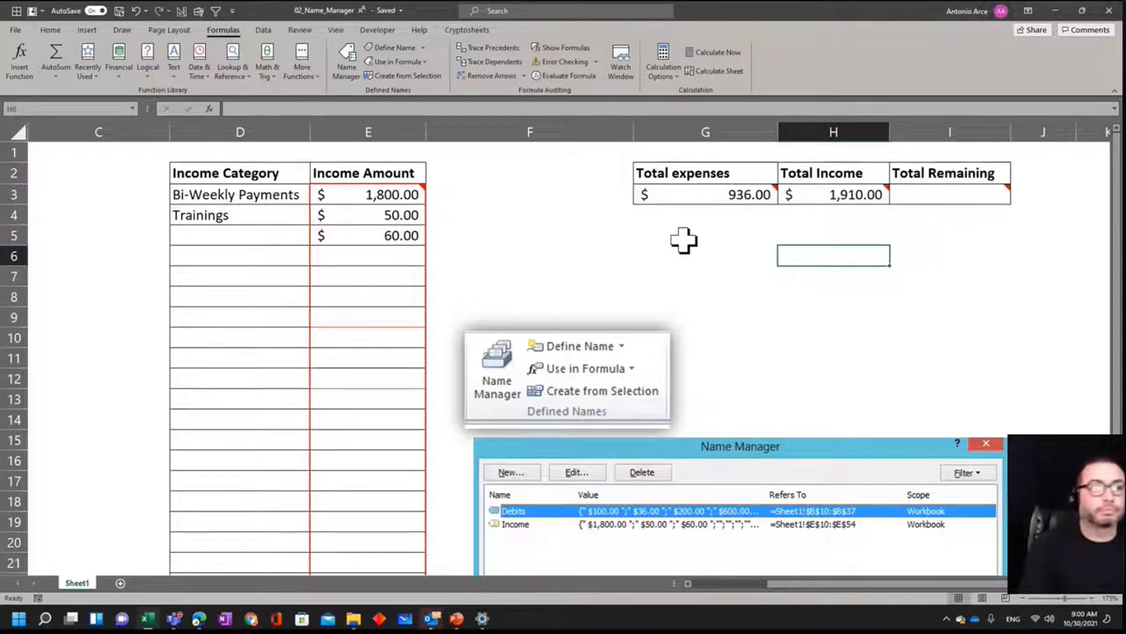
click(143, 119)
click(133, 109)
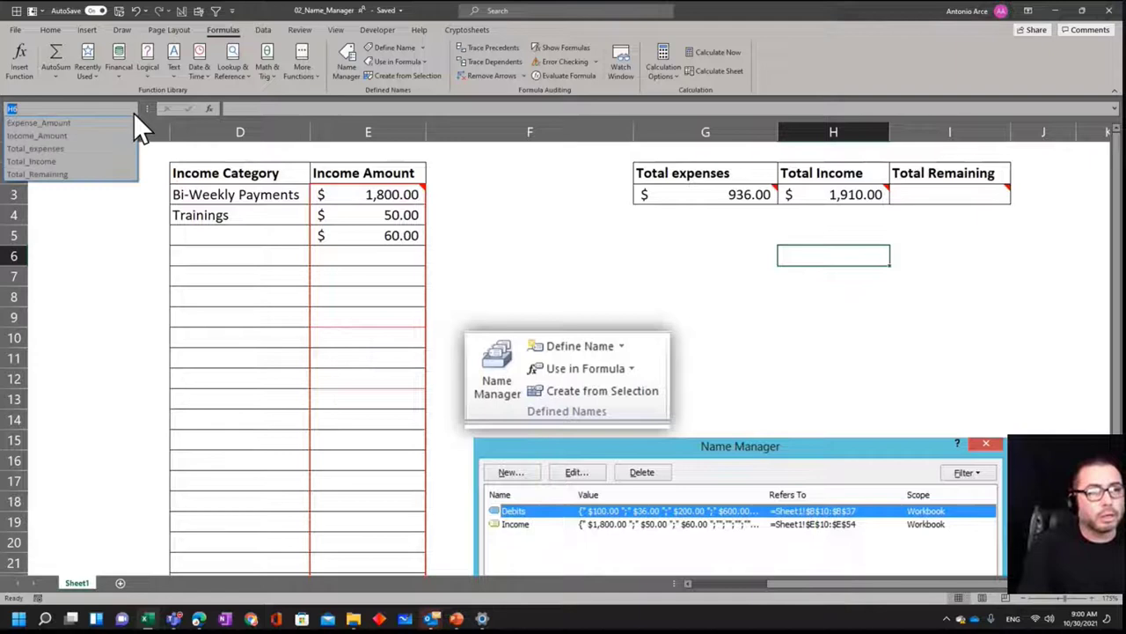
click(63, 150)
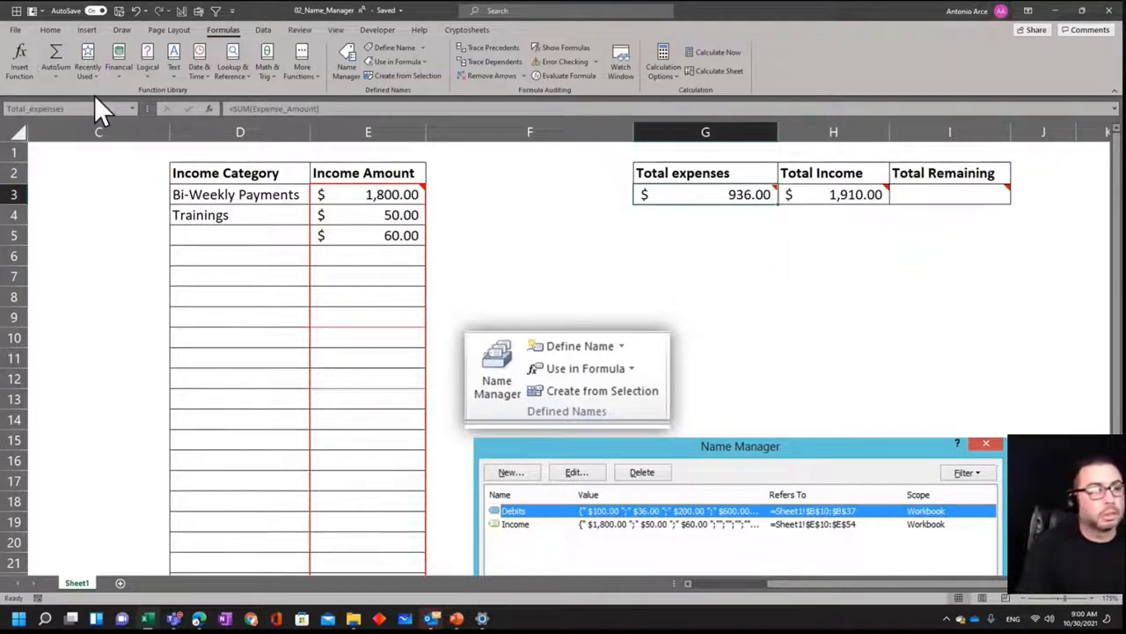
click(133, 109)
click(81, 161)
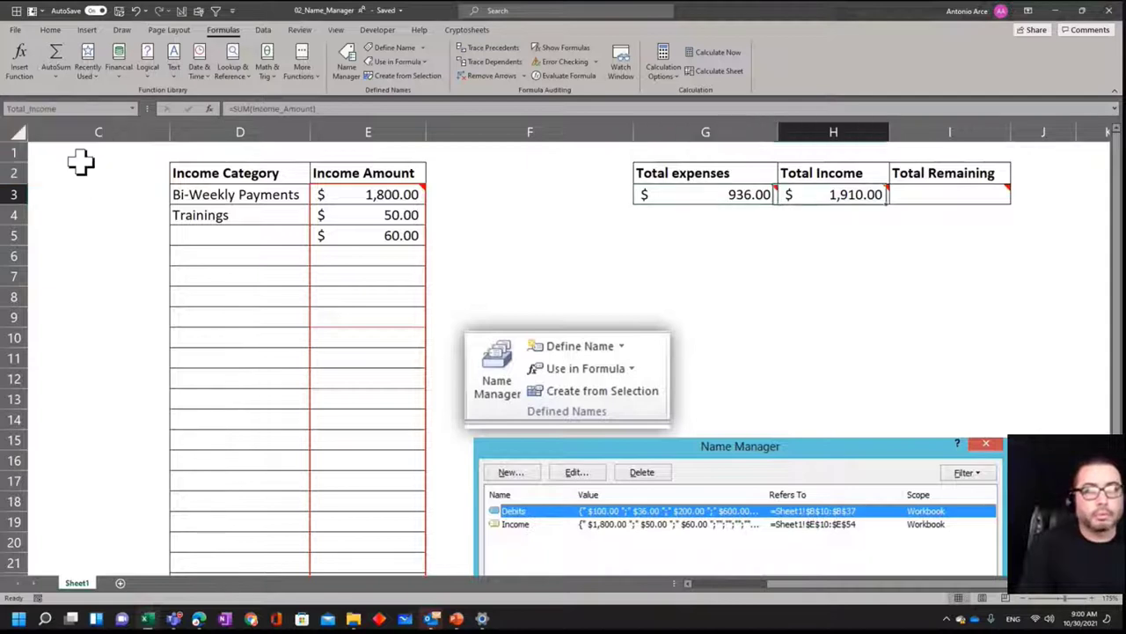
click(131, 112)
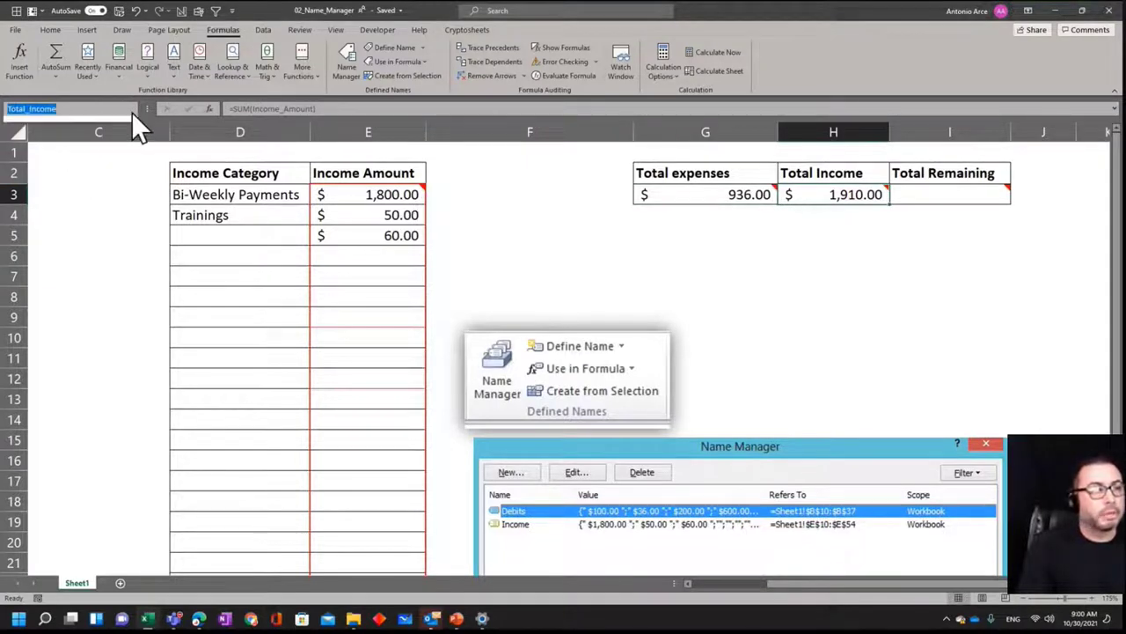
click(132, 109)
click(97, 175)
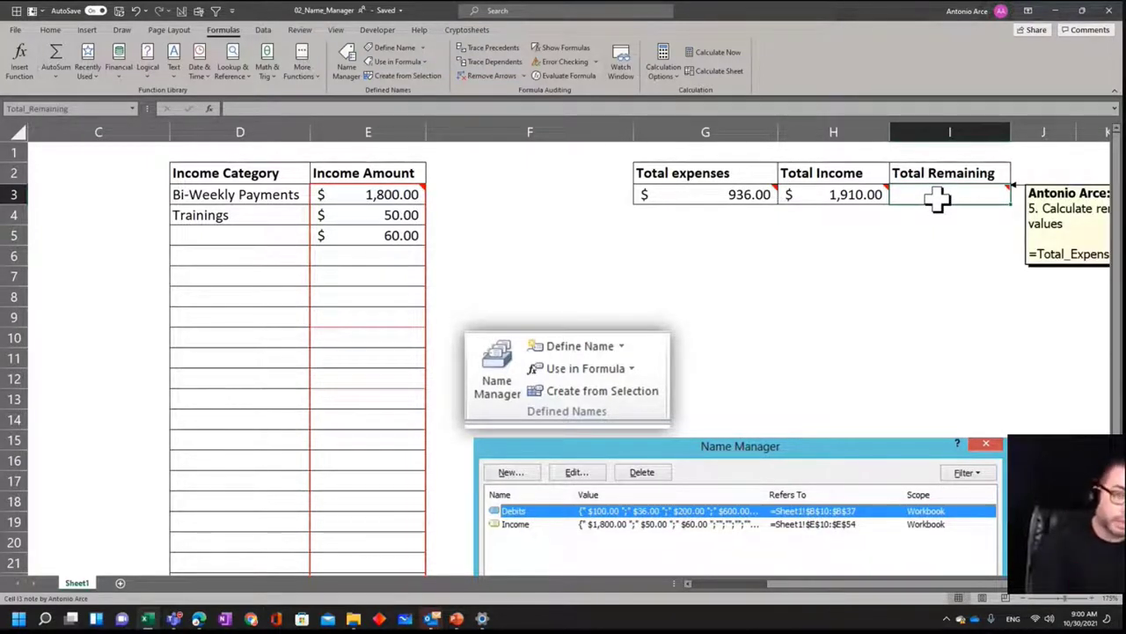
Enter =Total_Income-Total_expenses in I3, giving Total Remaining of $974.00.
text(=)
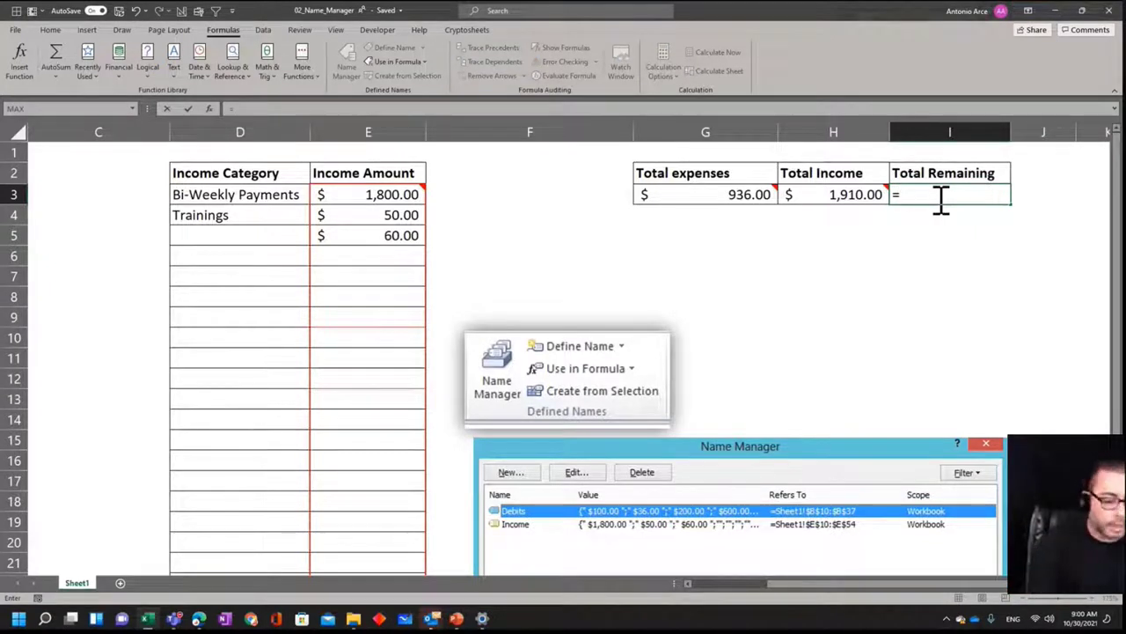
text(toal)
key(BackSpace)
key(BackSpace)
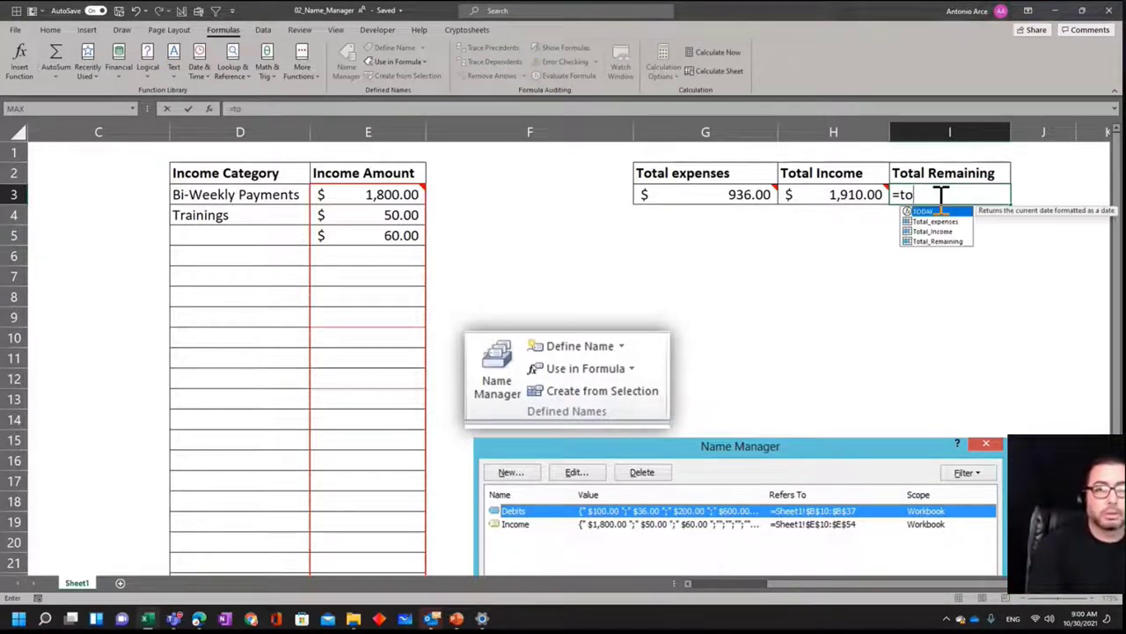
double_click(949, 230)
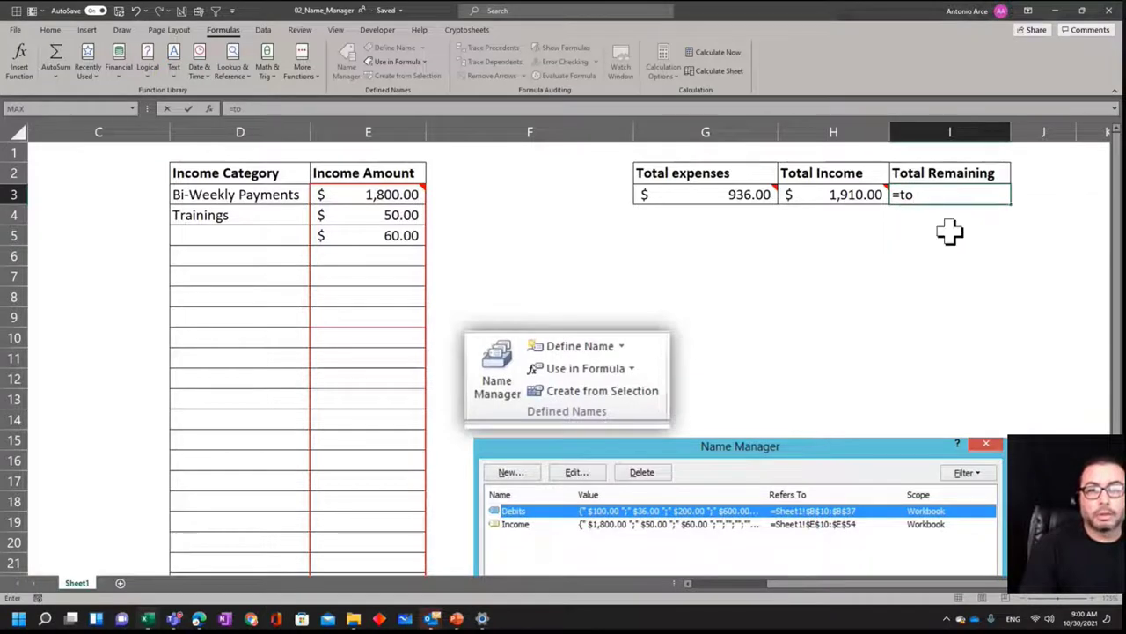
text(-)
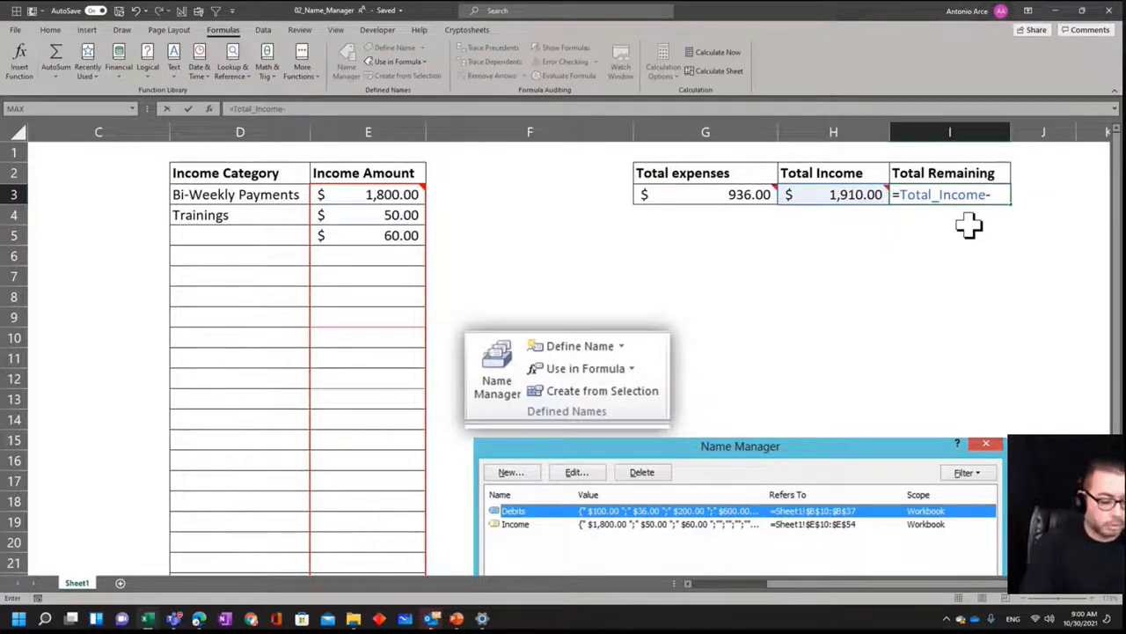
text(tota)
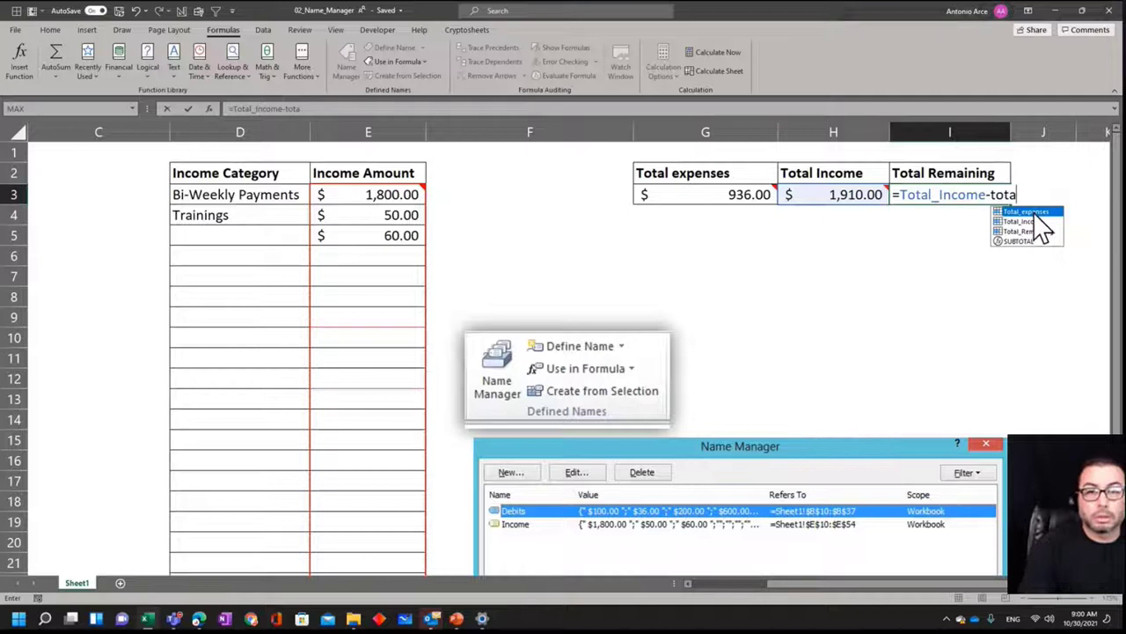
double_click(1033, 212)
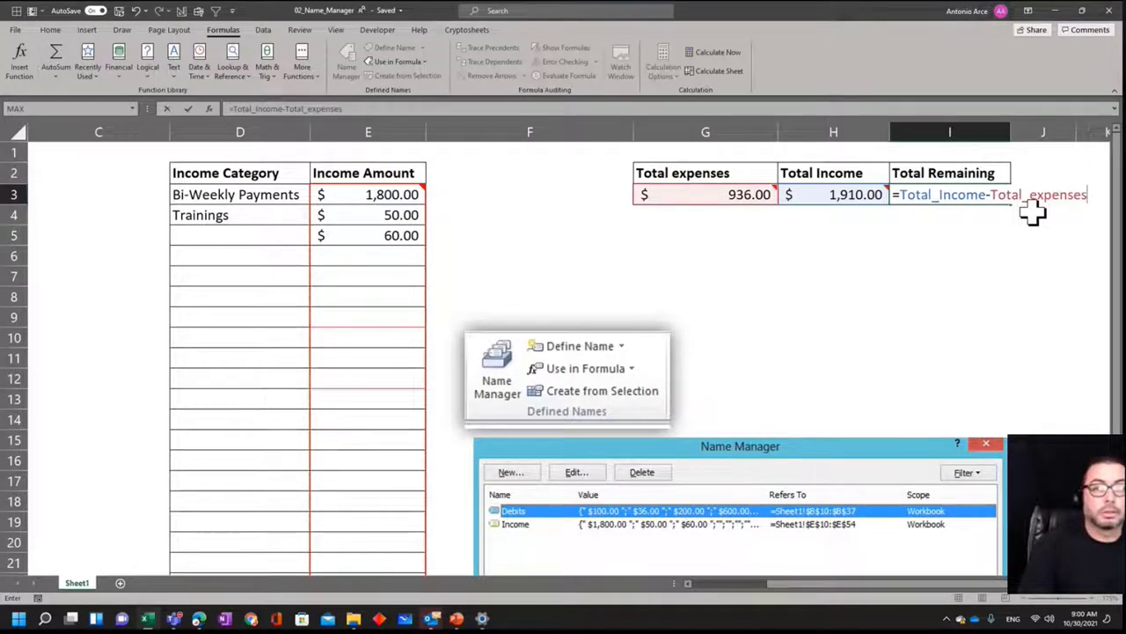
key(Return)
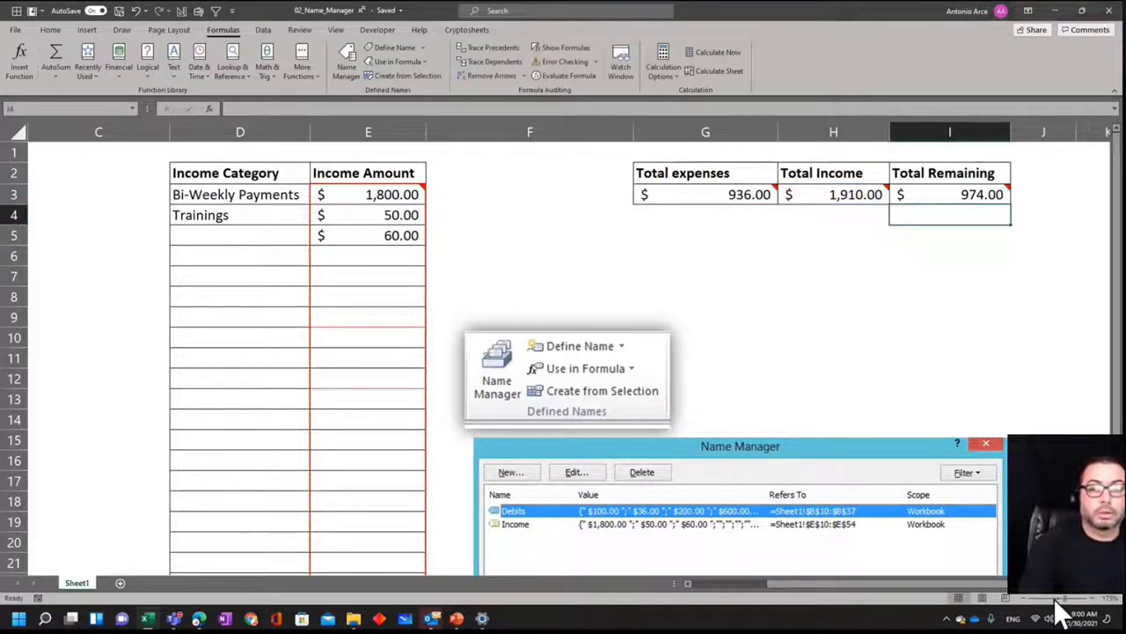
Enter =Total_Remaining*0.1 in O6, showing 97.4.
scroll(1110, 601, right, 1)
scroll(1110, 601, right, 3)
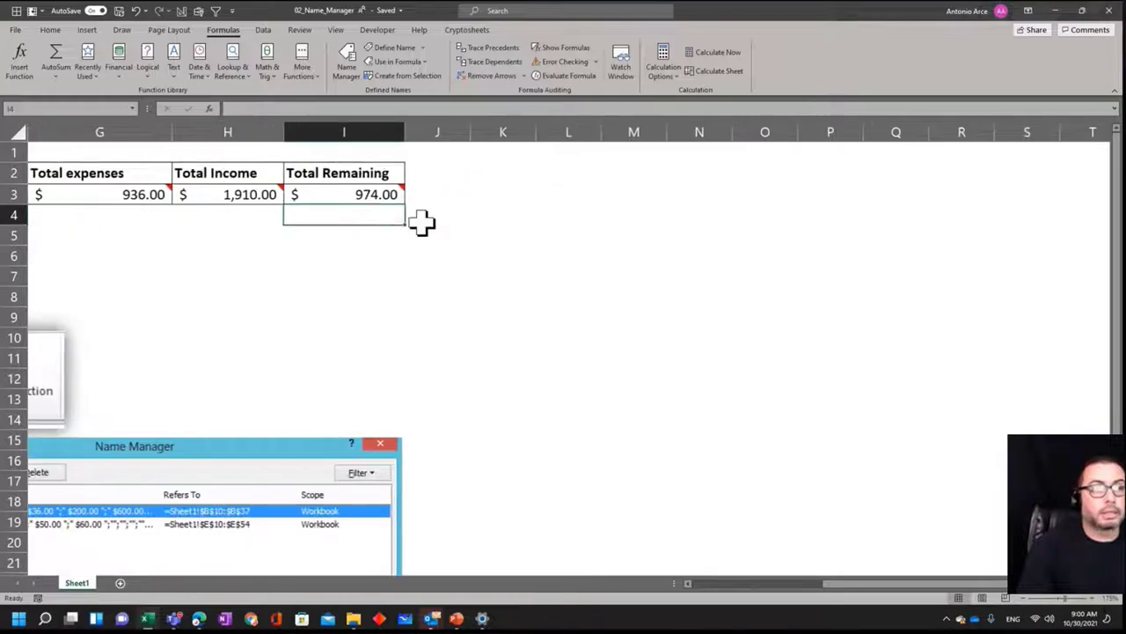
click(609, 230)
click(764, 255)
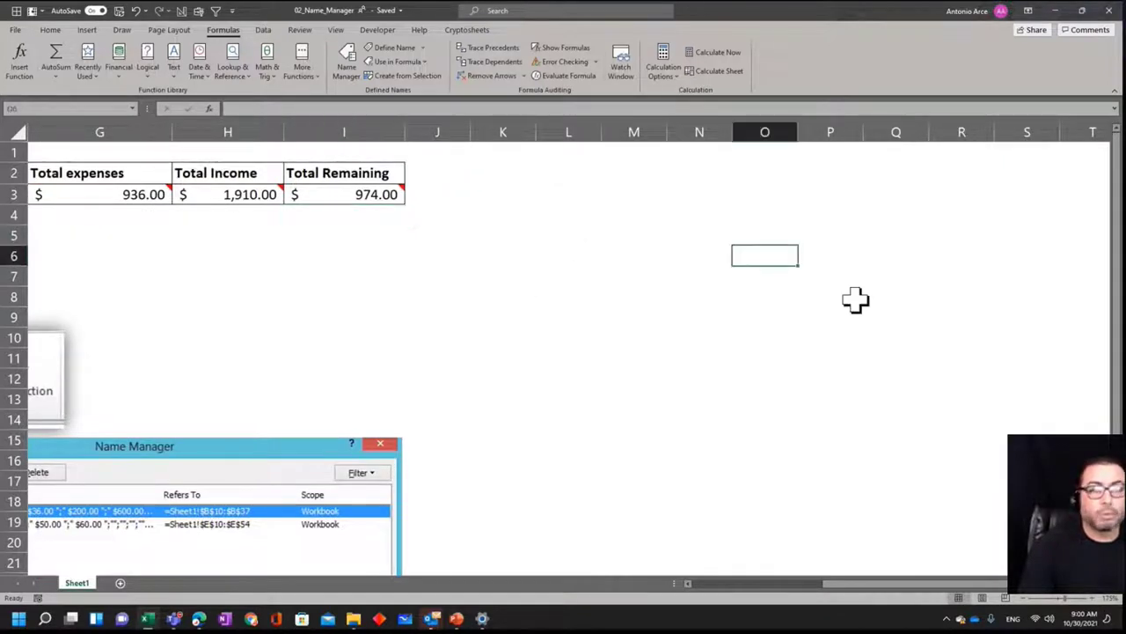
text(=tas)
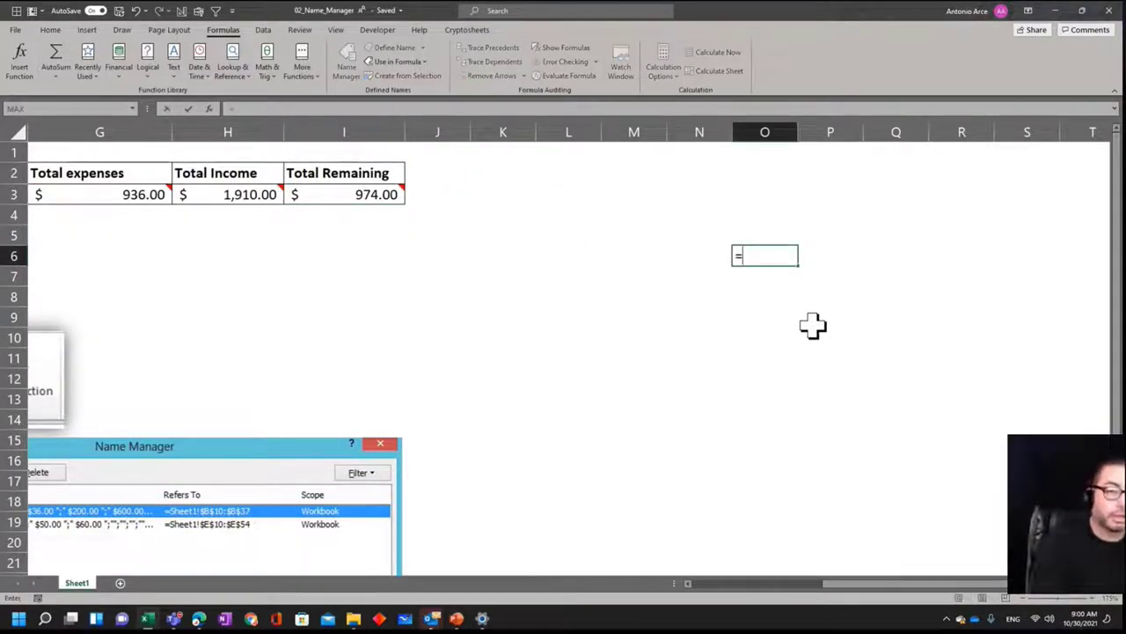
key(BackSpace)
key(BackSpace)
text(otal)
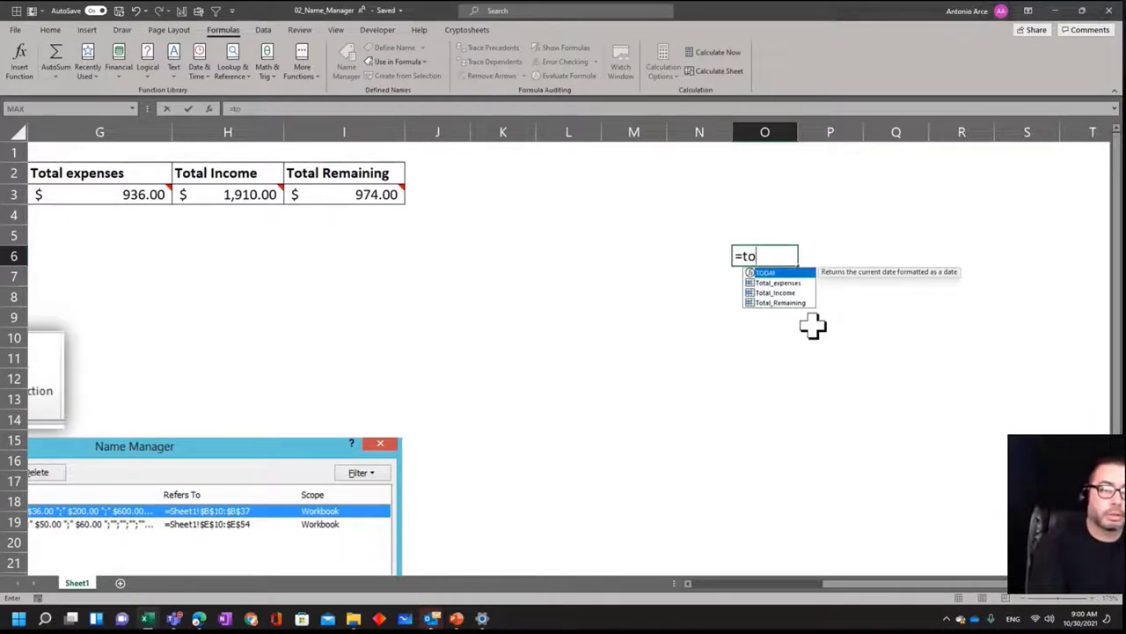
key(Down)
key(Down)
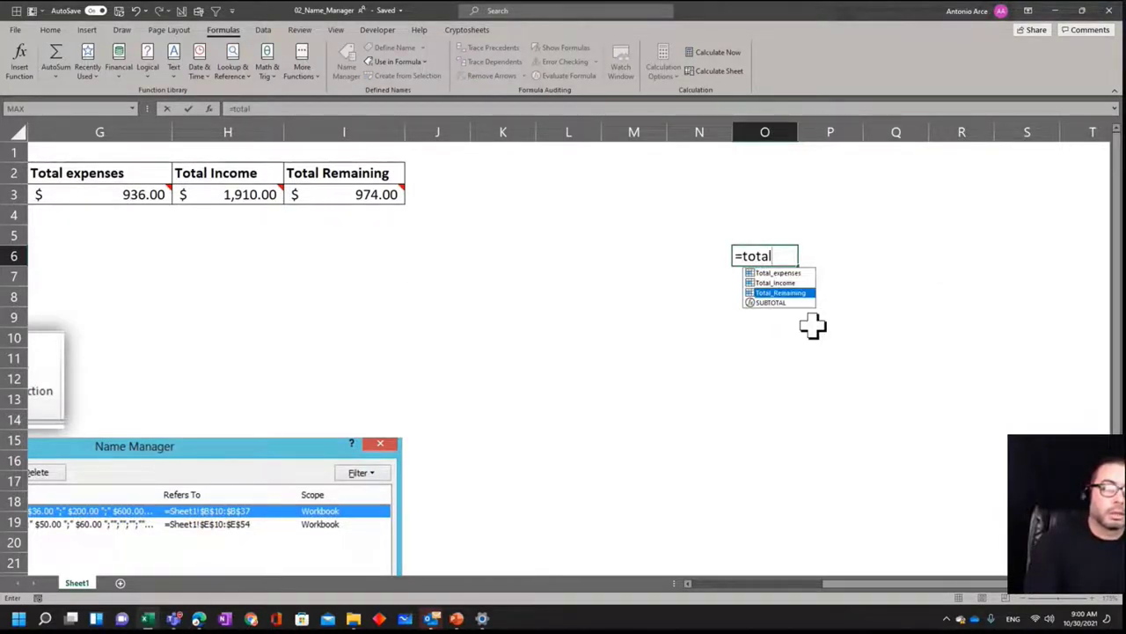
key(Tab)
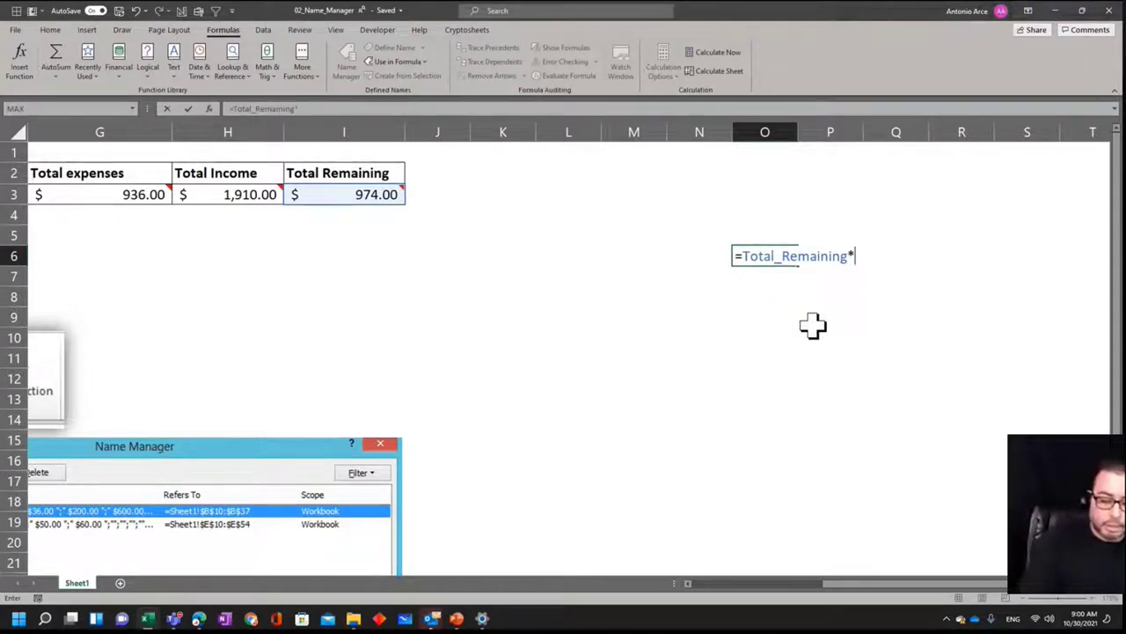
text(*.10)
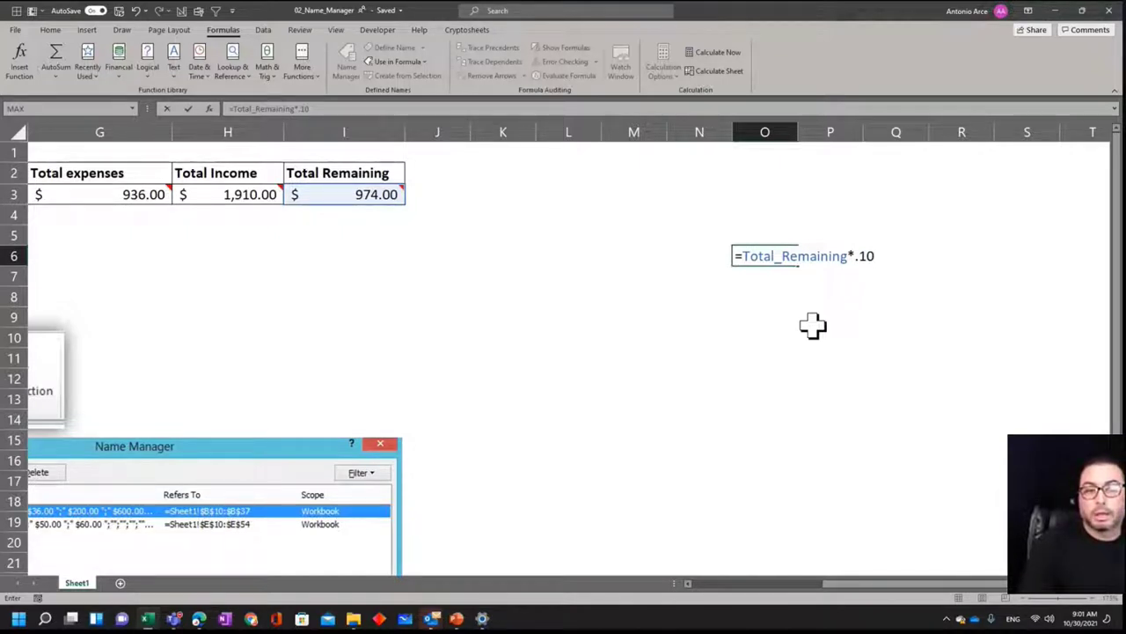
key(Return)
Add the label Savings in O5 above the result.
click(766, 237)
text(S)
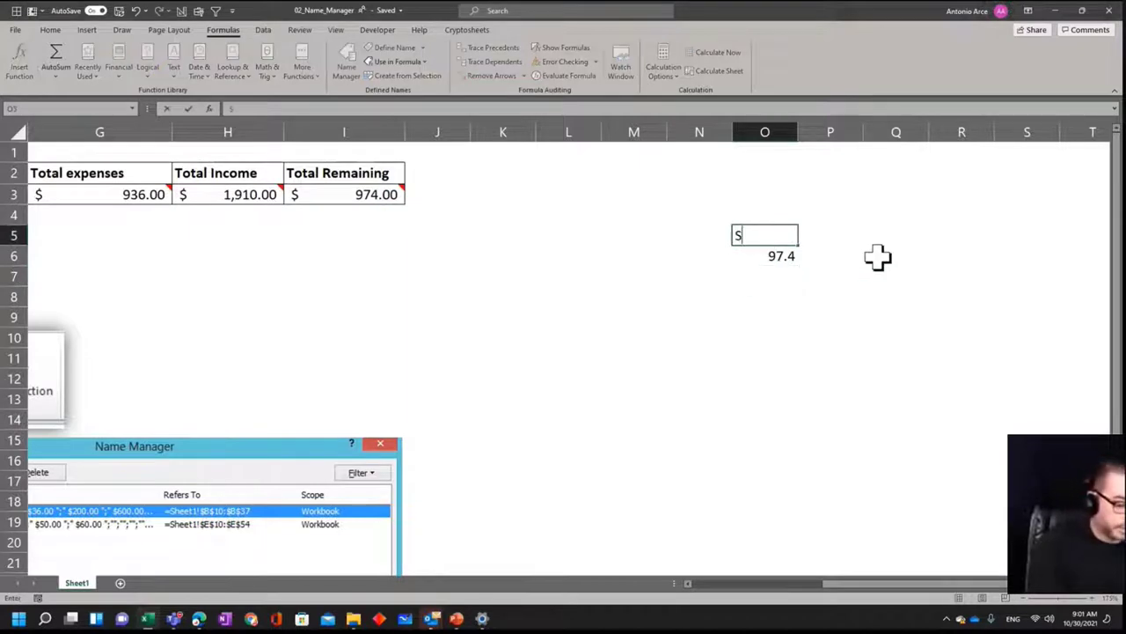
text(avings)
key(Return)
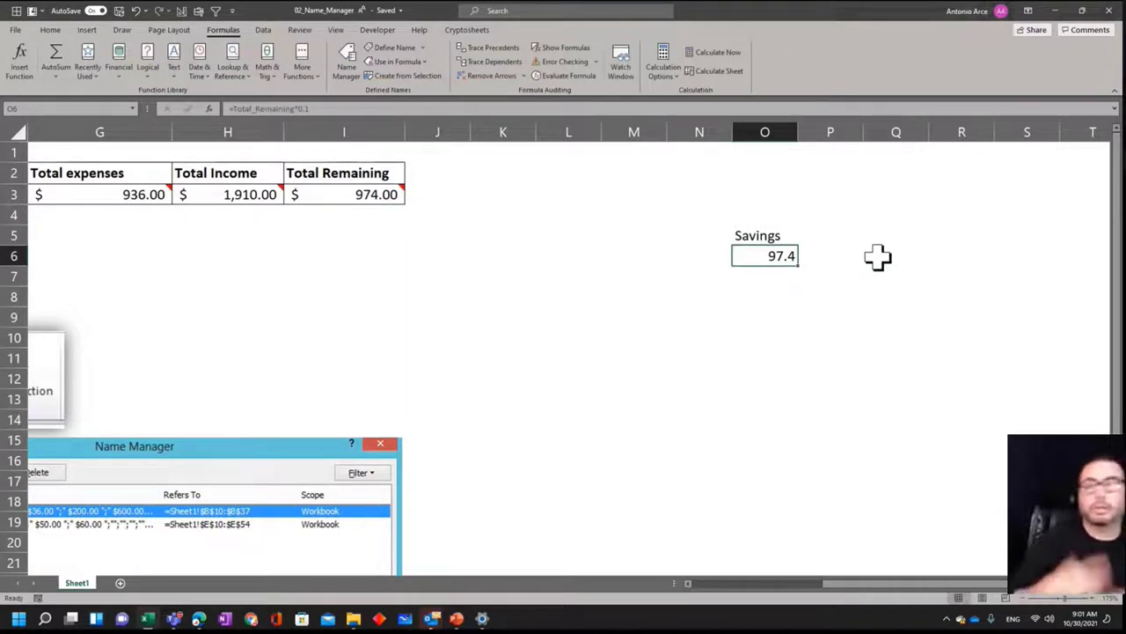